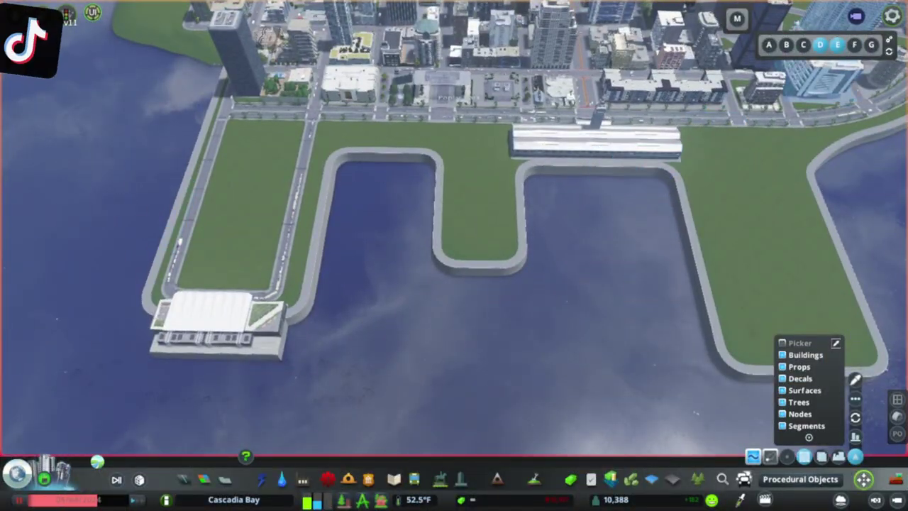
Step: Level the sunken rocky patch beside the stadium to height 12.33 with a size-89 brush
scroll(91, 170, "up", 2)
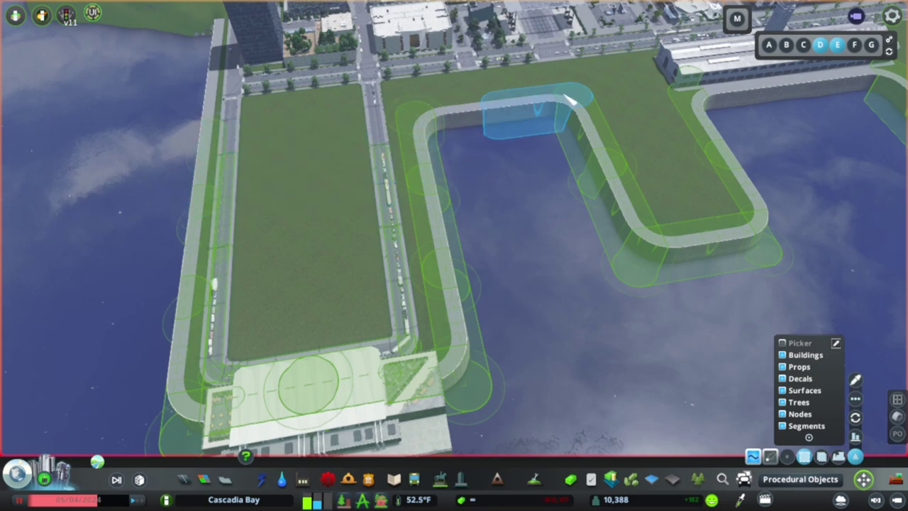
scroll(572, 99, "up", 5)
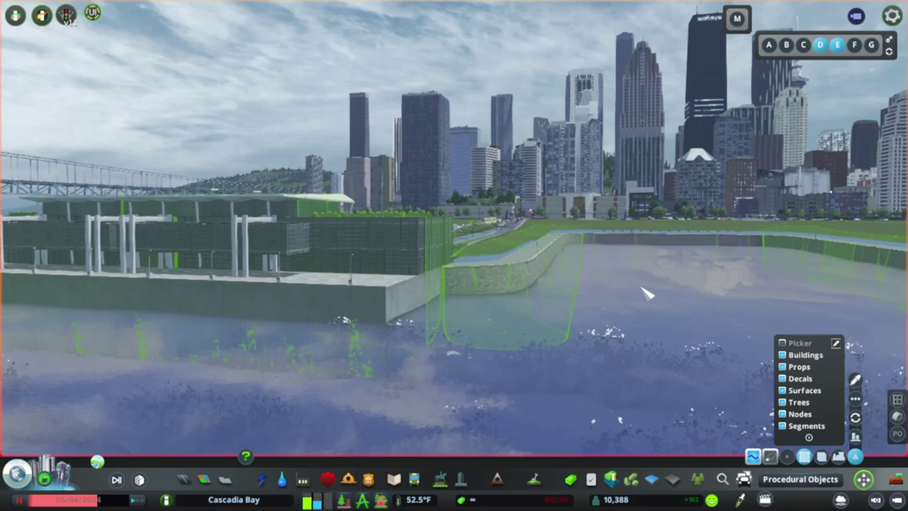
scroll(629, 312, "up", 3)
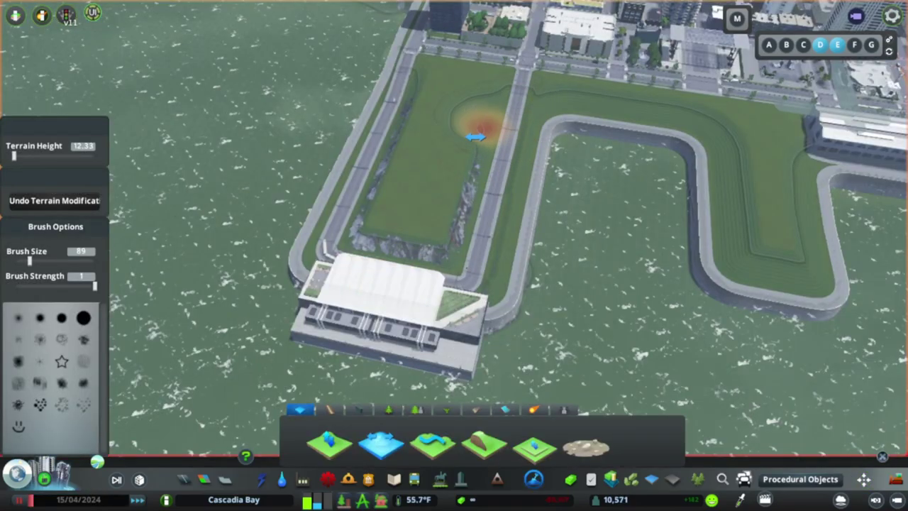
left_click_drag(475, 136, 394, 168)
left_click_drag(375, 227, 498, 124)
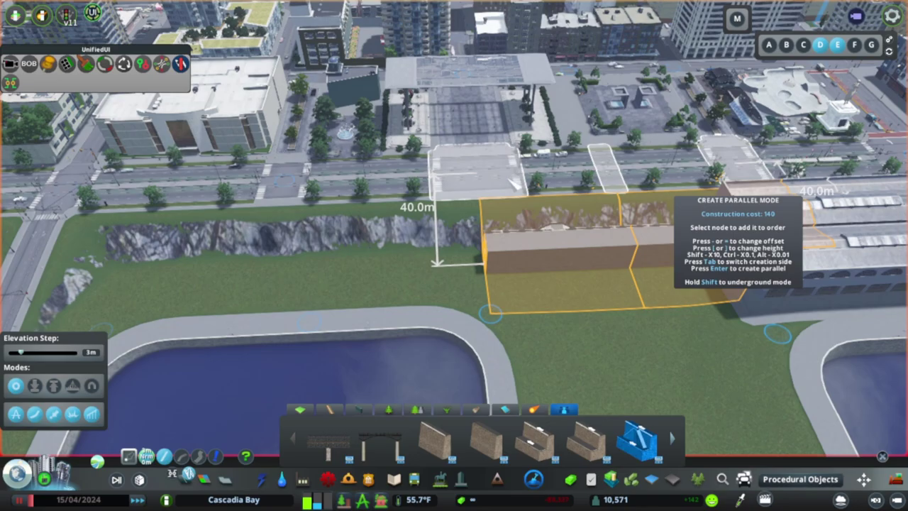
Step: Draw a Terraforming Network wall from the station end over the exposed cliff behind the lot
key("Escape")
left_click(719, 201)
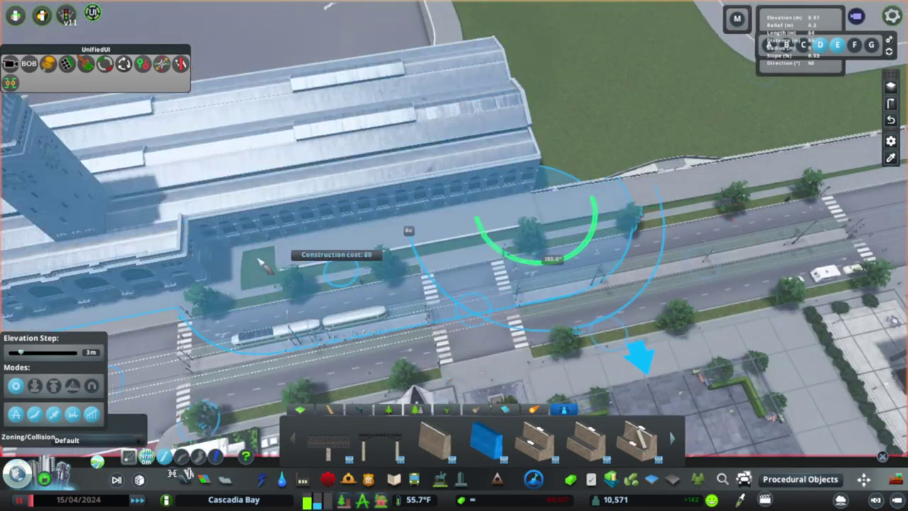
key("a")
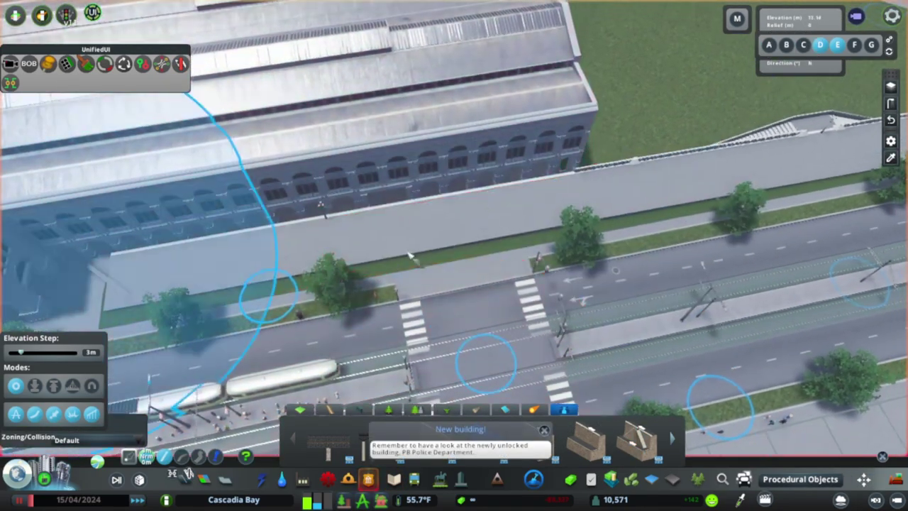
key("e")
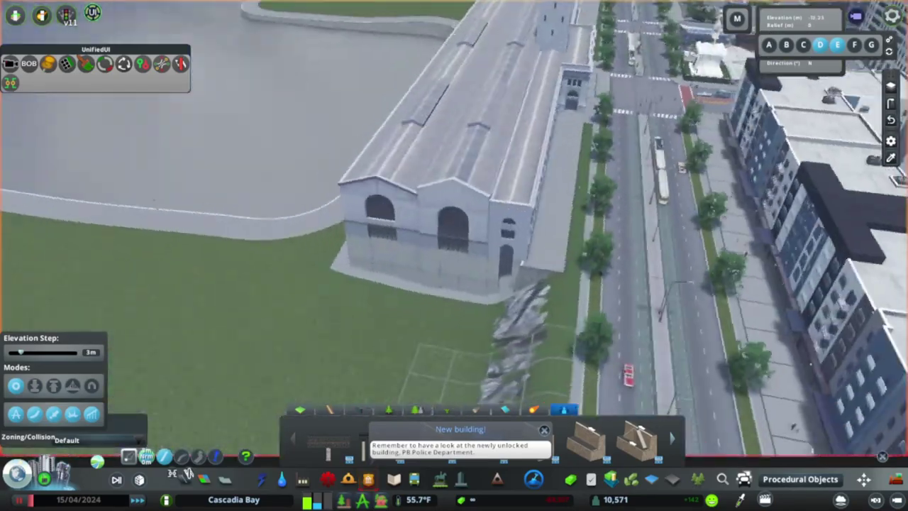
left_click(637, 438)
scroll(784, 277, "down", 2)
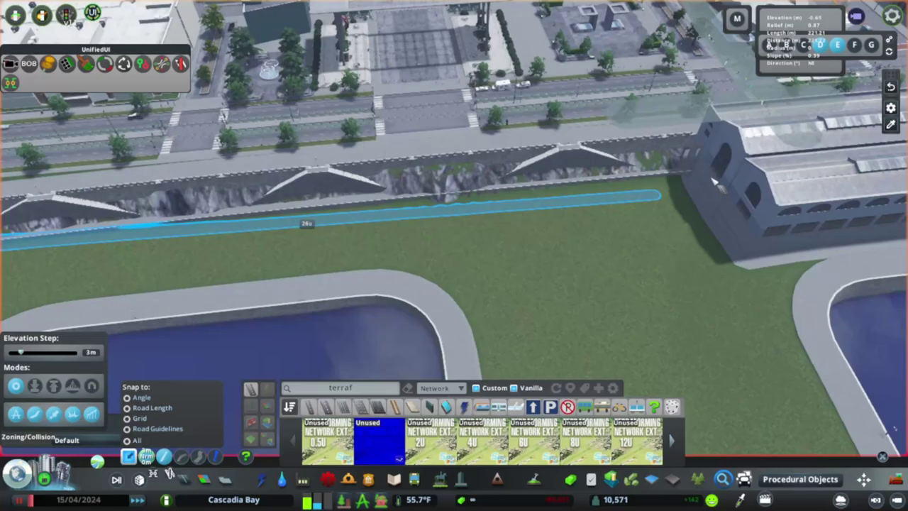
scroll(656, 194, "down", 3)
scroll(355, 245, "up", 3)
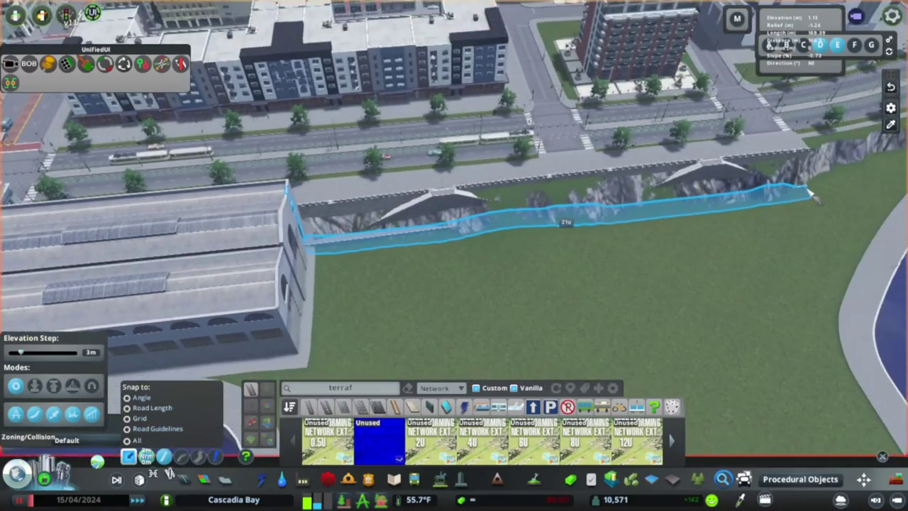
left_click(815, 200)
scroll(454, 212, "up", 5)
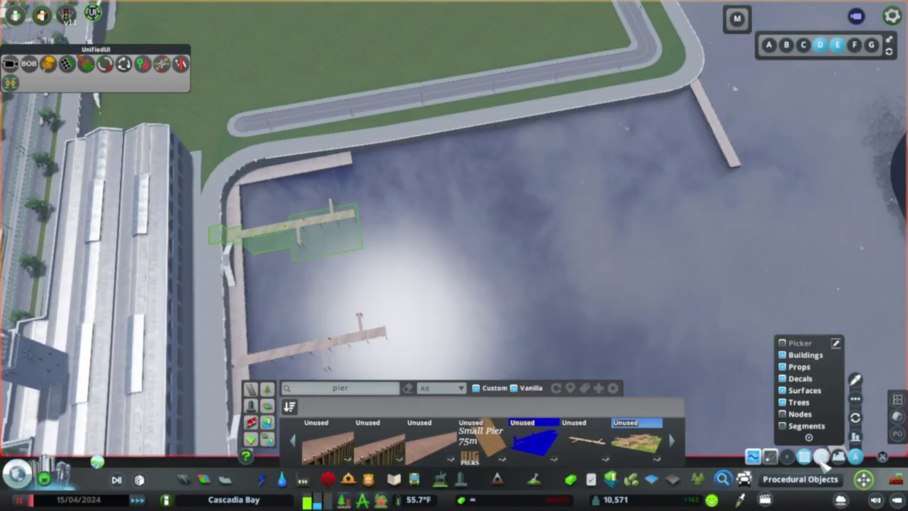
Step: Move the pier into the water beside the other pier, then search Find It for 'speedb'
left_click_drag(631, 130, 666, 193)
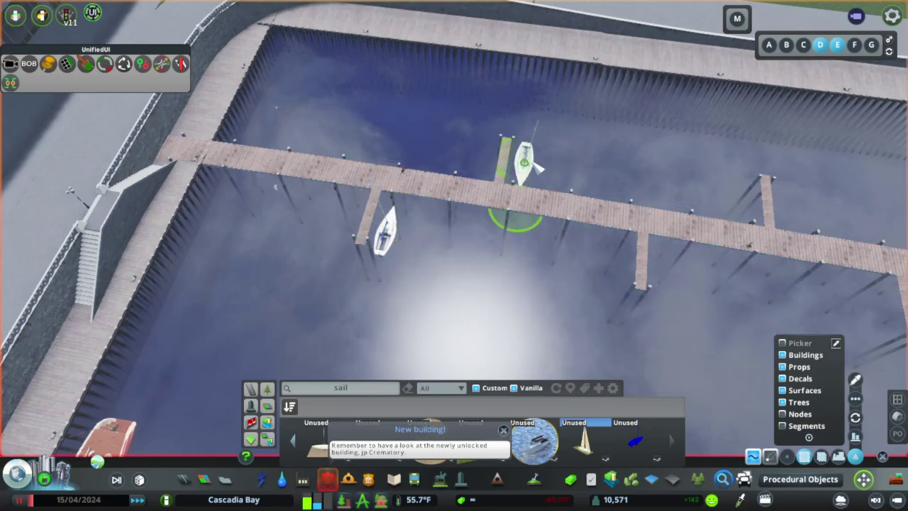
left_click(341, 387)
type("speedb")
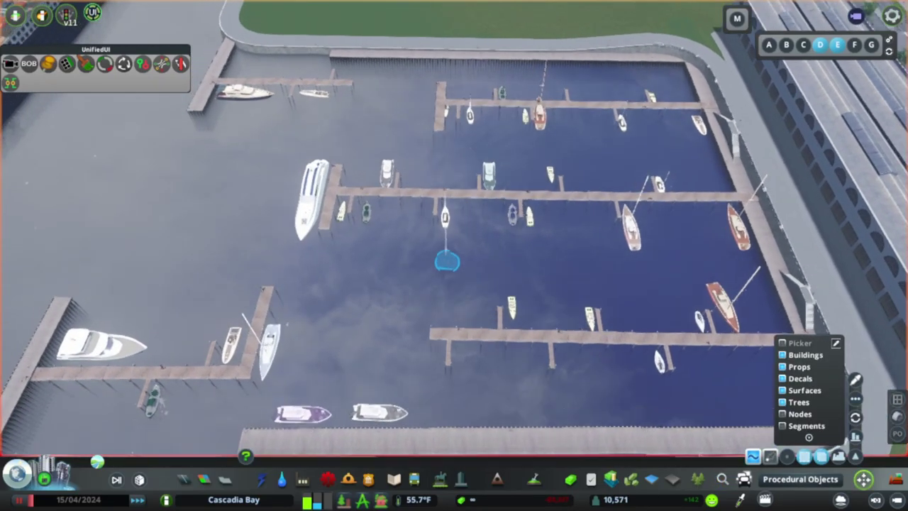
scroll(425, 227, "up", 3)
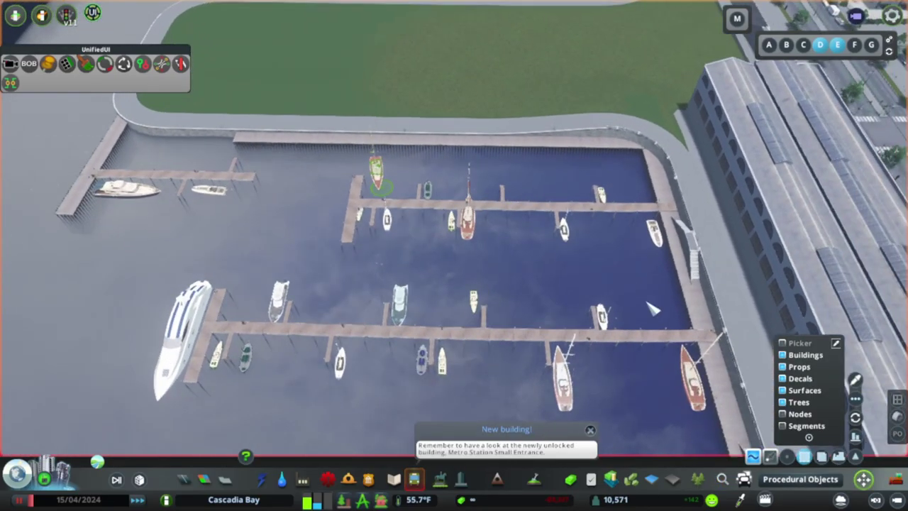
scroll(298, 159, "up", 3)
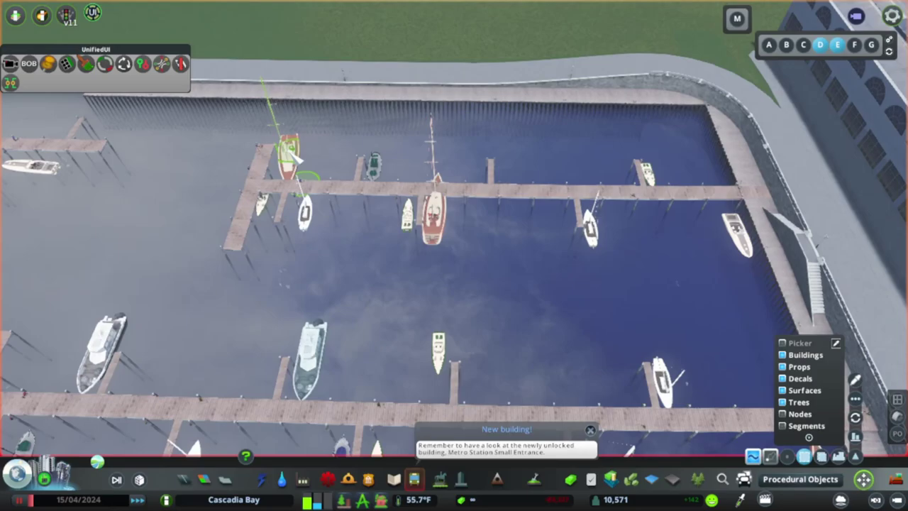
scroll(287, 150, "up", 5)
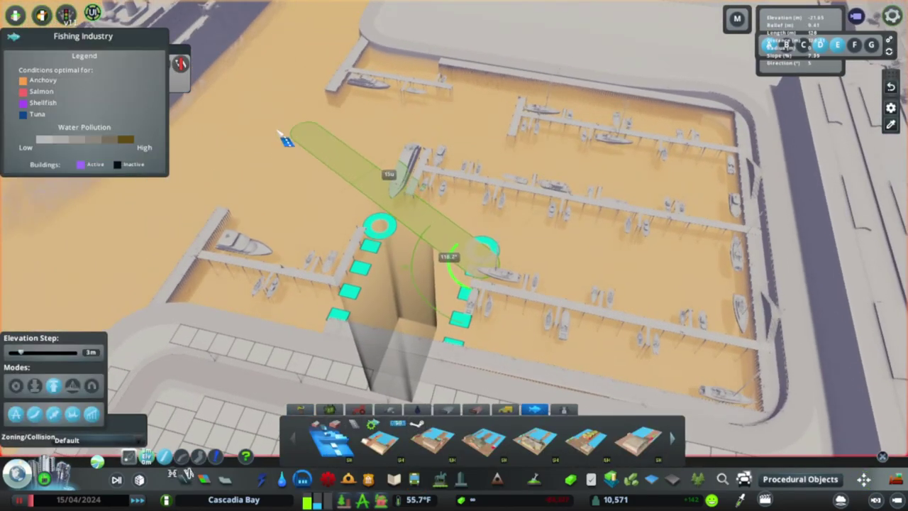
Step: Zoom in and out over the harbour to frame the bay toward the bridge
scroll(220, 170, "down", 5)
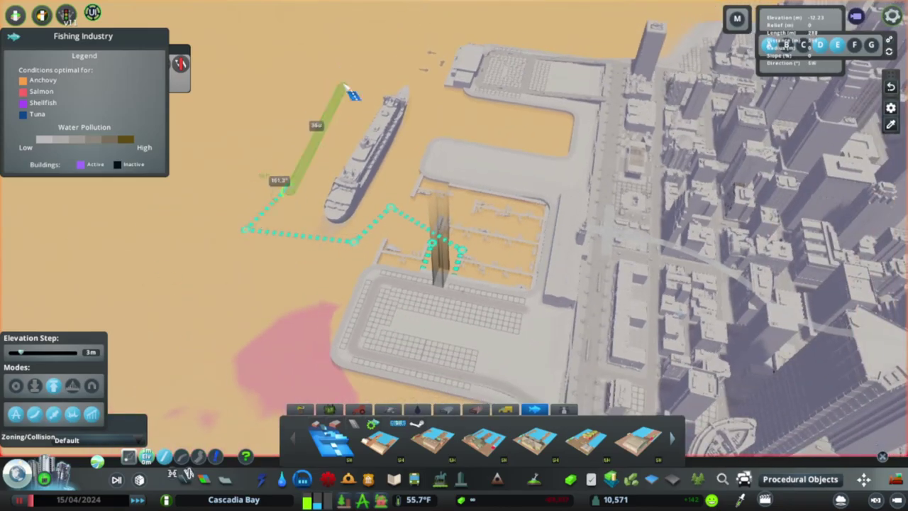
scroll(231, 203, "up", 2)
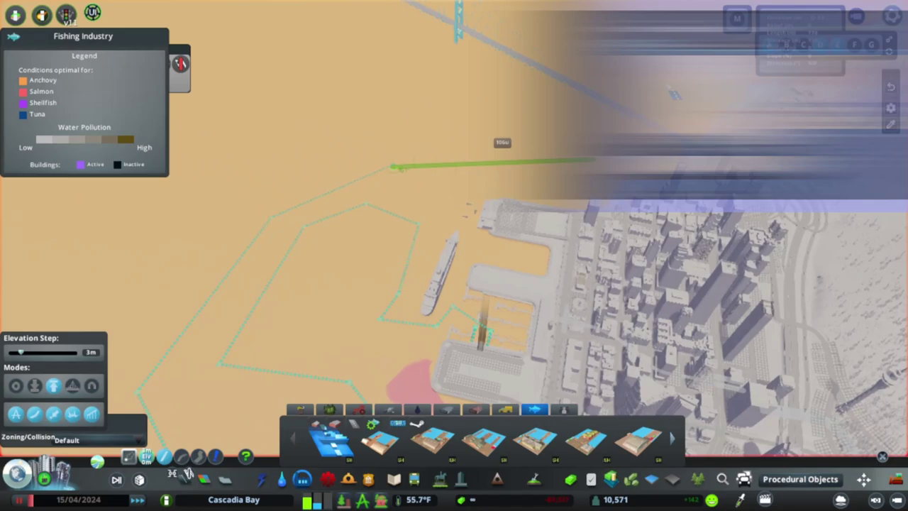
scroll(587, 79, "down", 2)
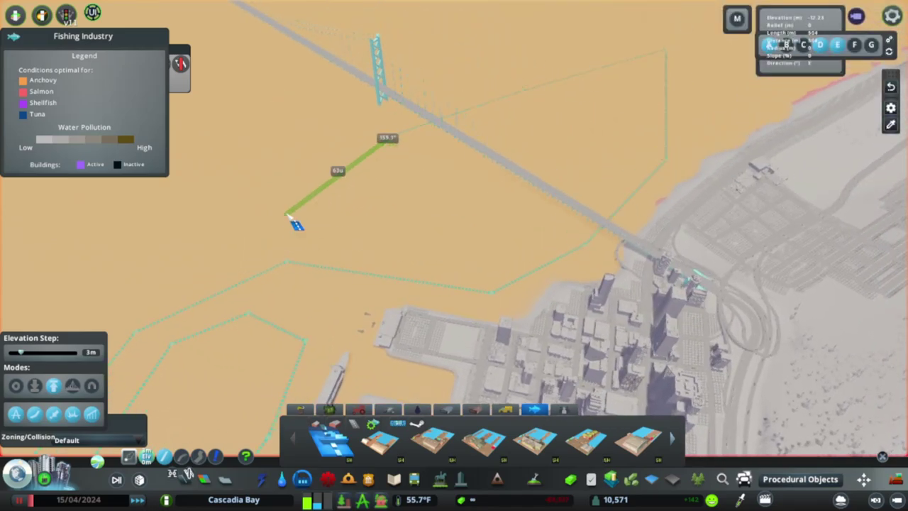
scroll(296, 225, "up", 5)
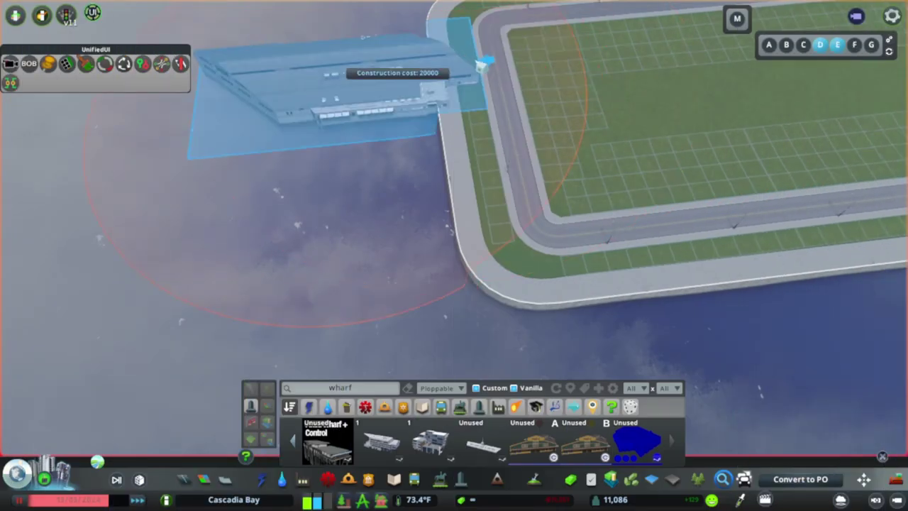
Step: Place a wharf building on the water beside the lot and select it for adjustment
left_click(479, 64)
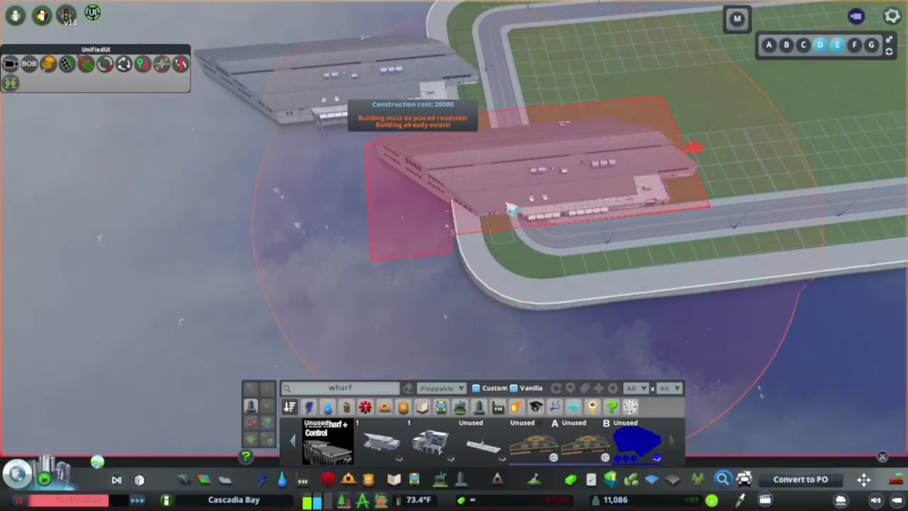
left_click(864, 480)
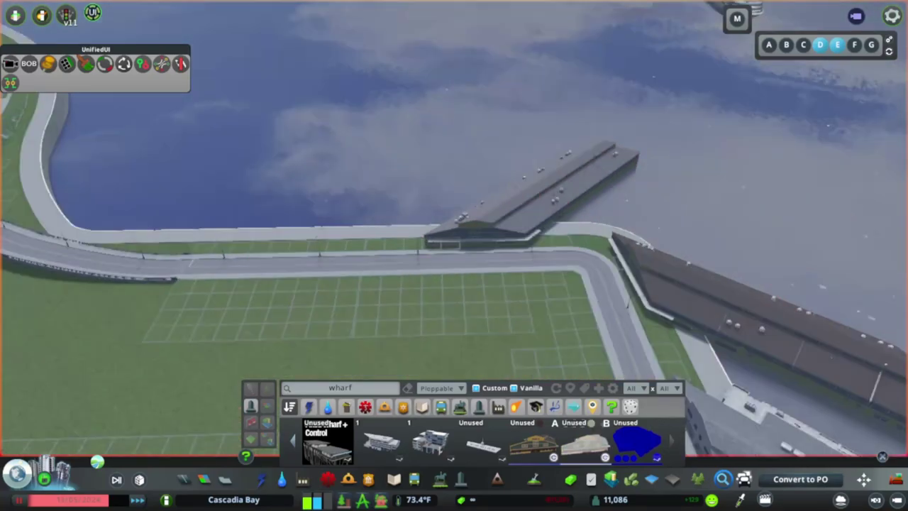
key("ctrl+p")
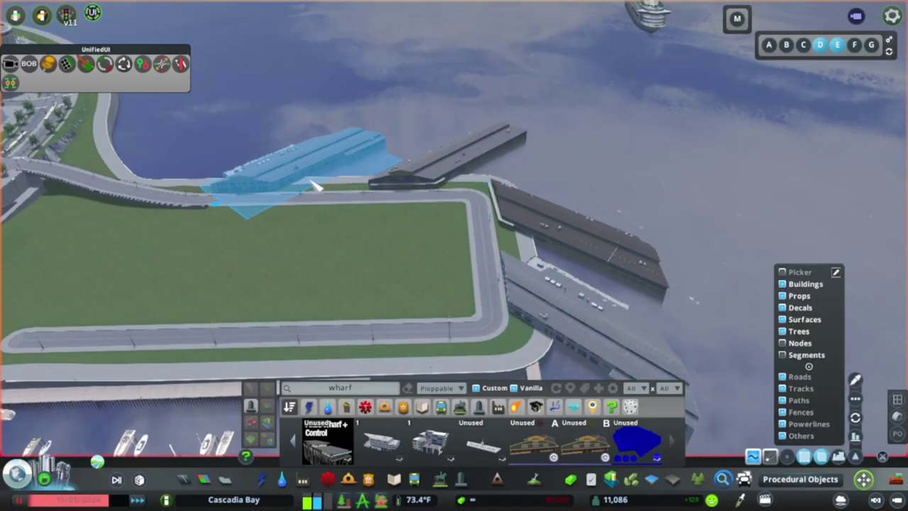
scroll(474, 353, "up", 5)
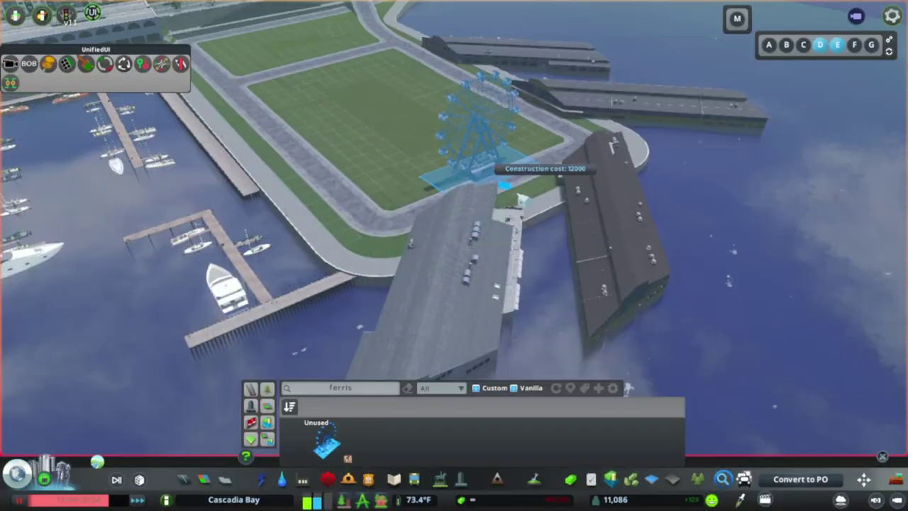
Step: Place the Ferris wheel on the pier lot
left_click(507, 152)
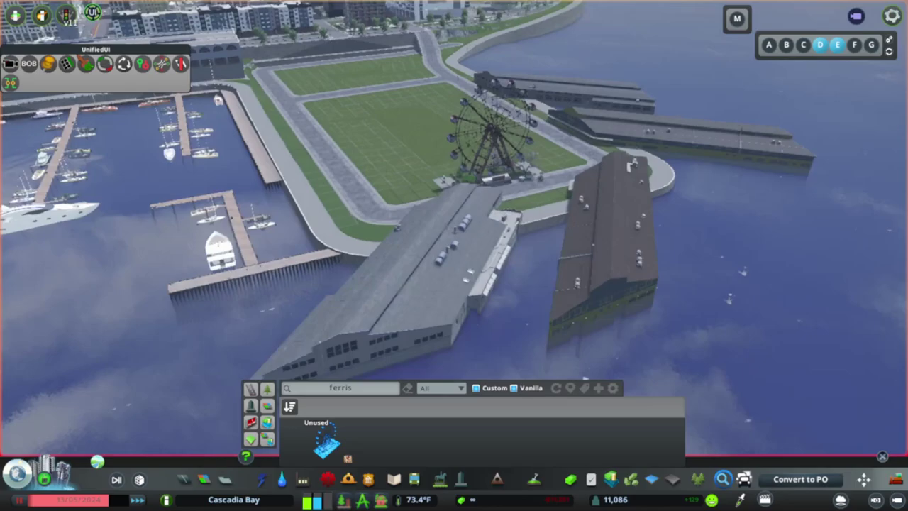
scroll(714, 334, "up", 3)
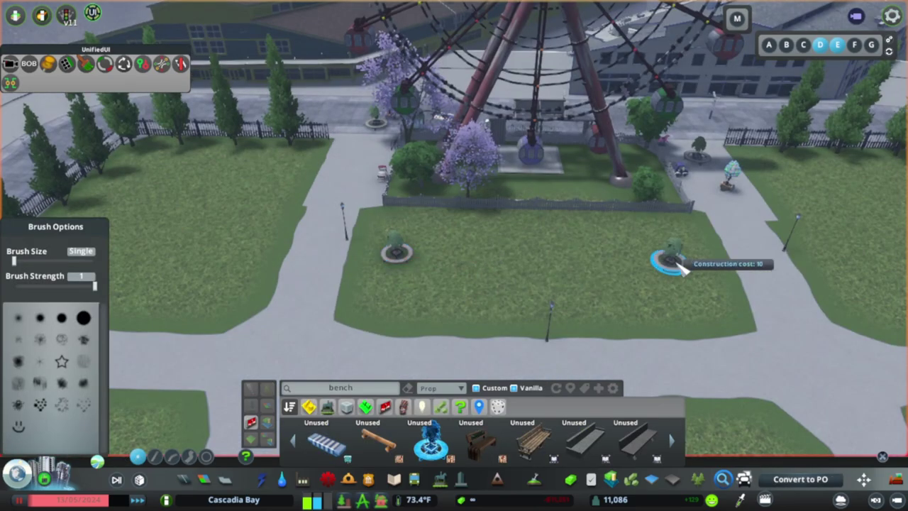
scroll(345, 315, "down", 2)
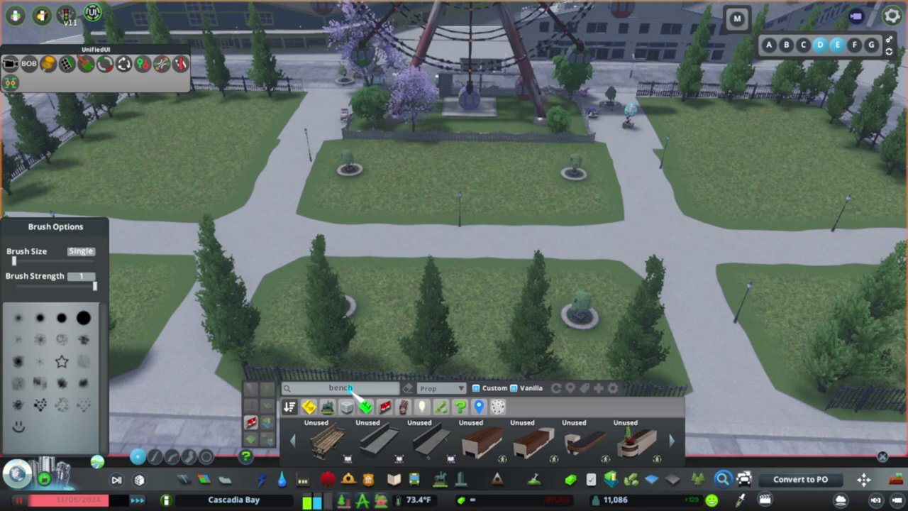
type("er")
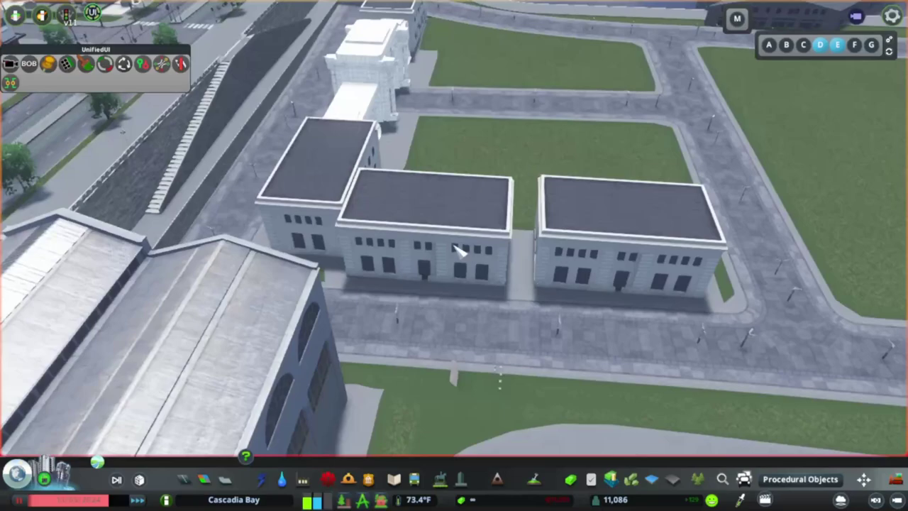
Step: Shift the middle and right buildings together with Move It
key("m")
left_click(419, 239)
left_click_drag(419, 239, 426, 222)
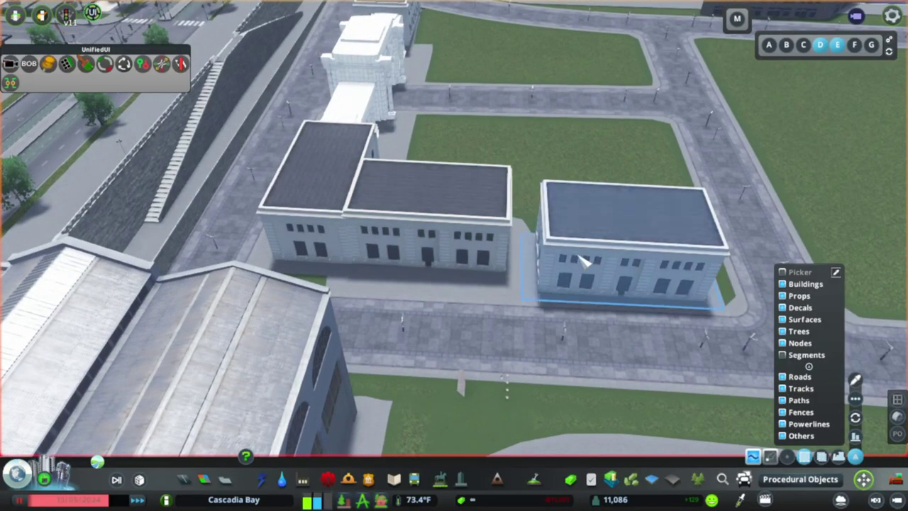
left_click_drag(583, 260, 553, 244)
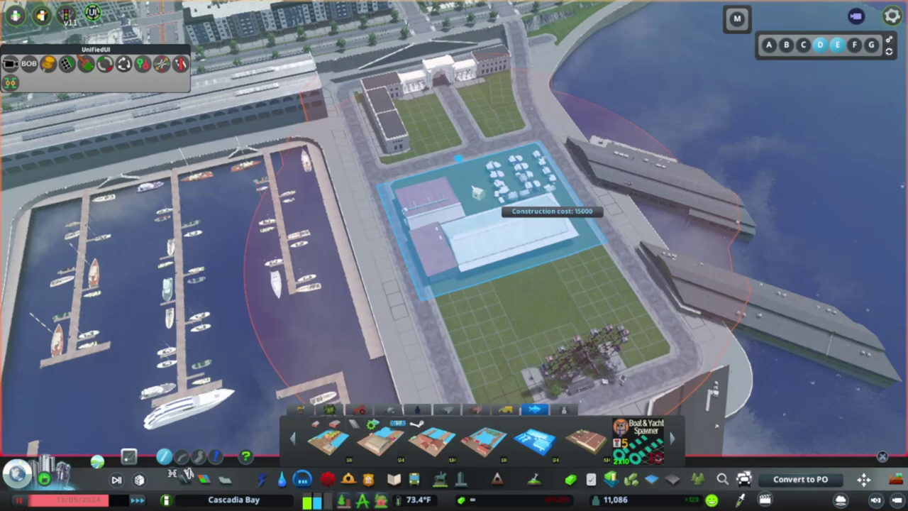
Step: Place the warehouse complex beside the parking lot
left_click(481, 193)
key("Escape")
key("m")
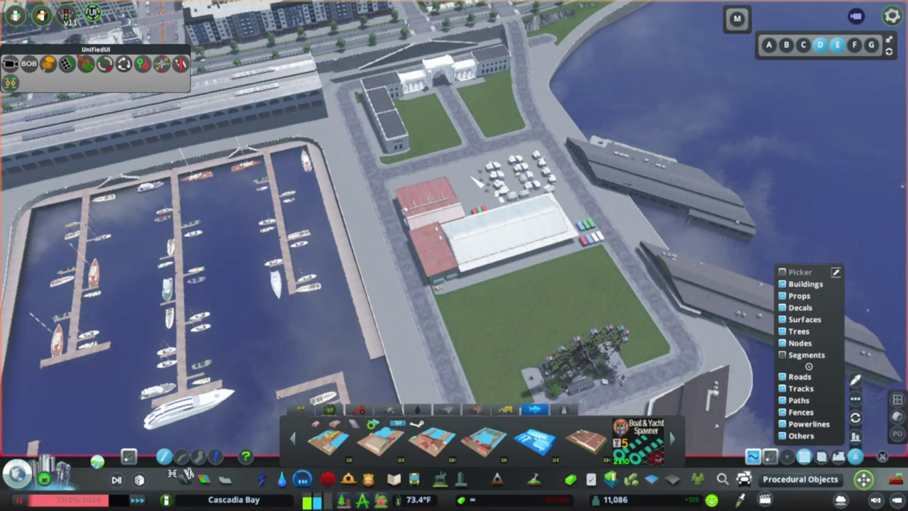
scroll(523, 236, "up", 3)
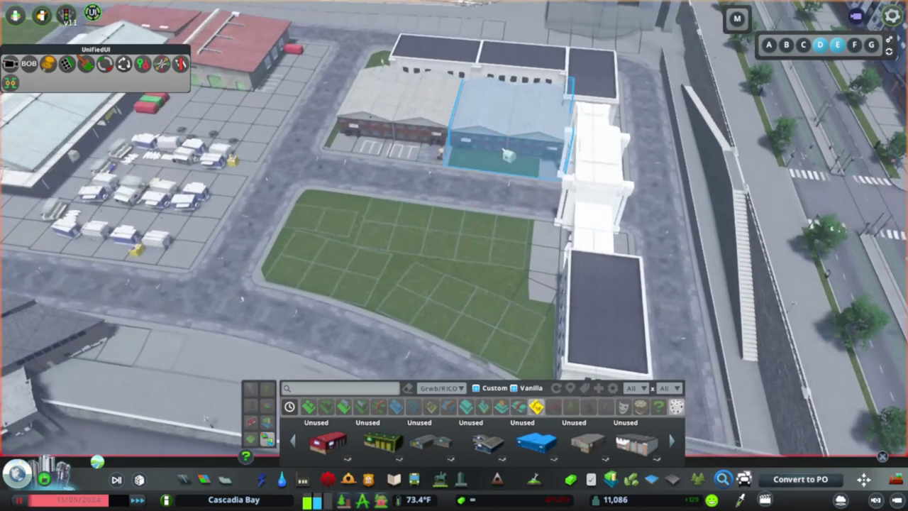
Step: Move the office building next to the grey-roofed warehouse near the gate
key("m")
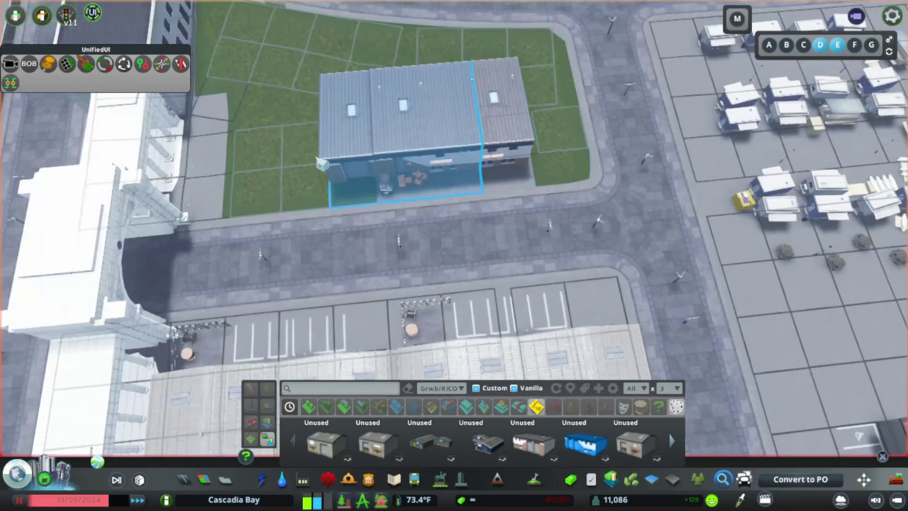
key("m")
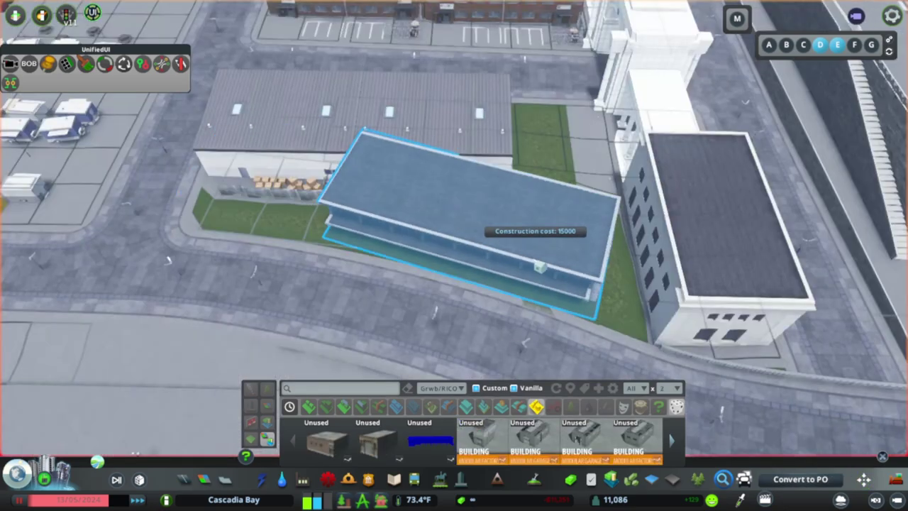
left_click_drag(561, 248, 417, 226)
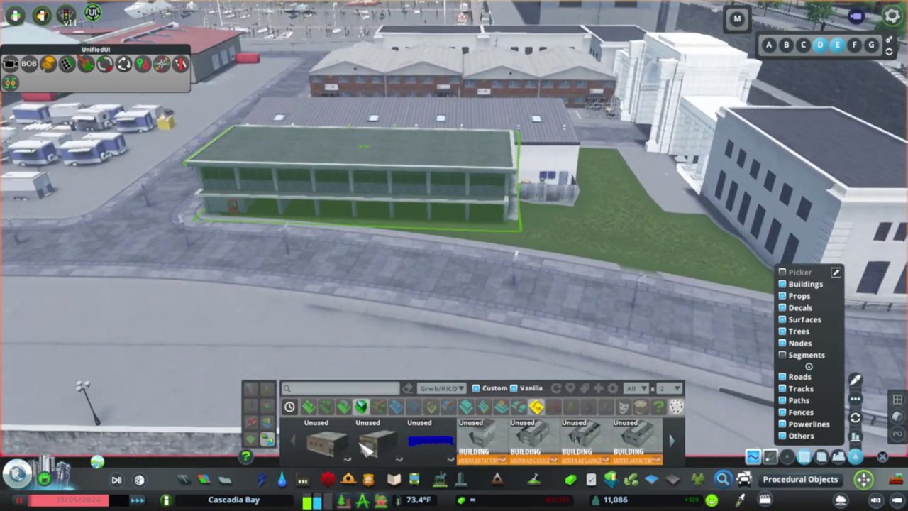
left_click(865, 480)
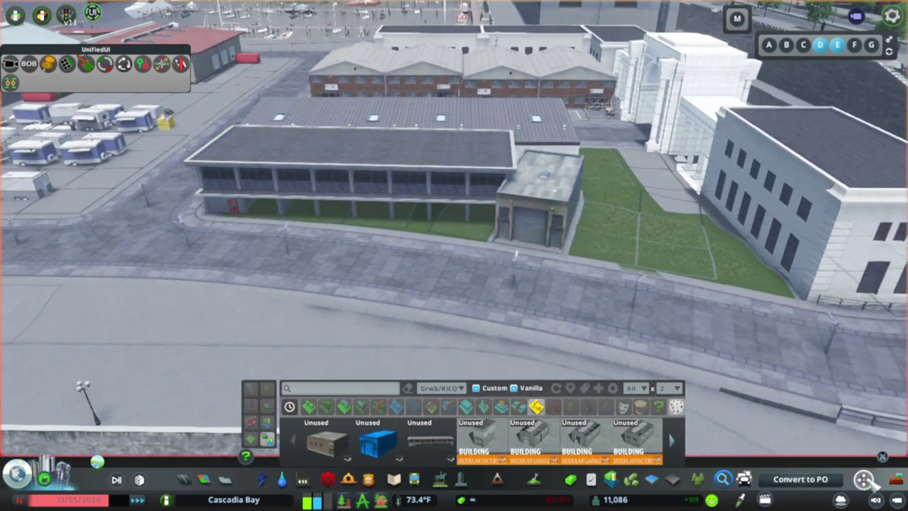
left_click(865, 480)
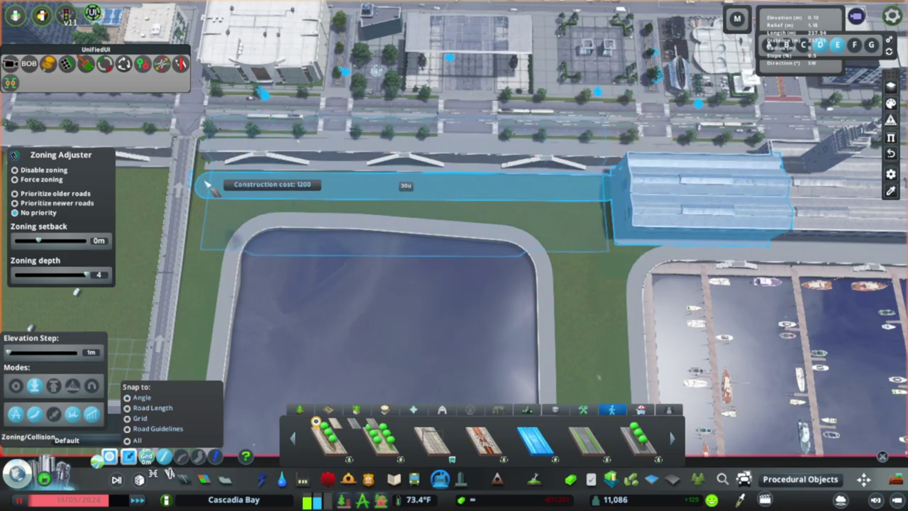
Step: Zoom out over the long pier and the pond shore
scroll(206, 184, "up", 5)
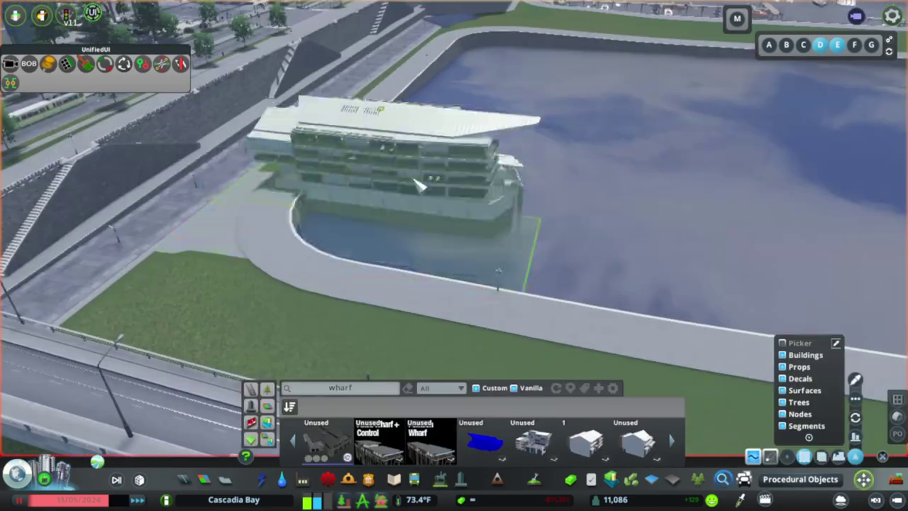
scroll(540, 226, "up", 5)
Step: Place a wharf building on the pond shore and select it for adjustment
scroll(541, 225, "down", 5)
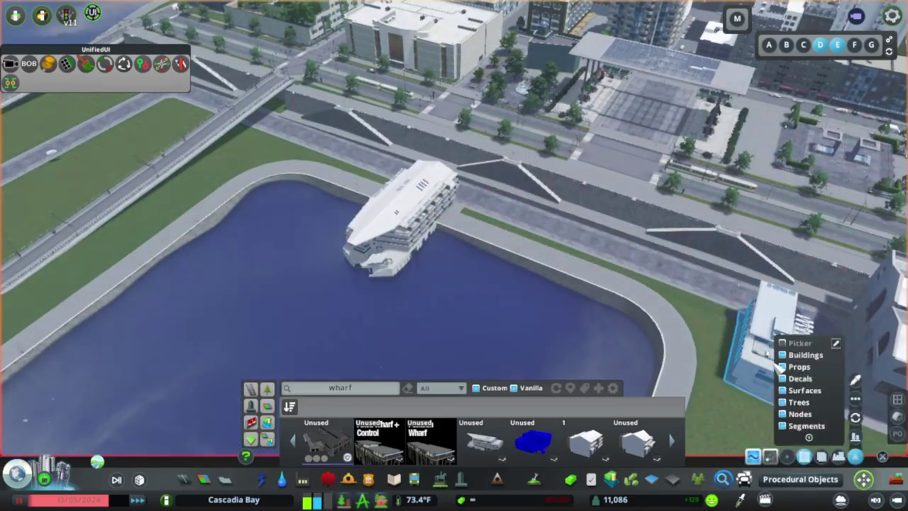
left_click(484, 241)
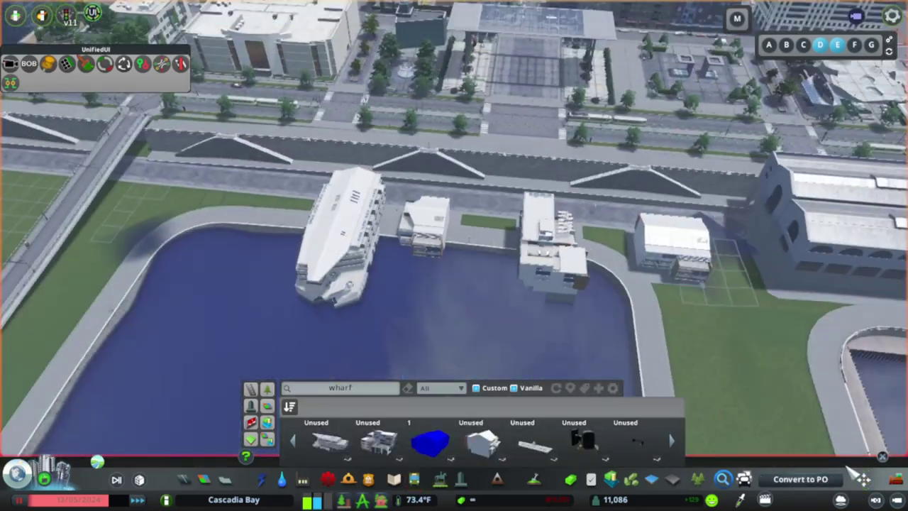
left_click(822, 479)
scroll(509, 138, "up", 5)
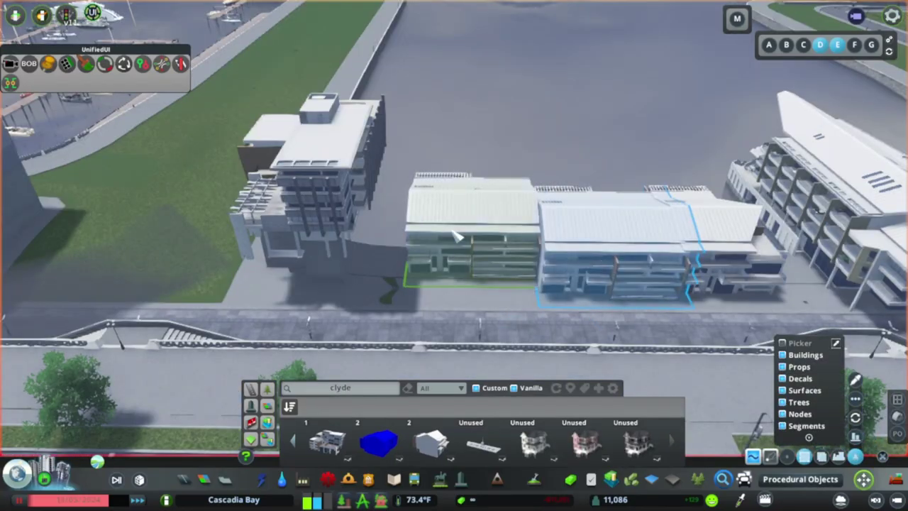
scroll(458, 237, "up", 5)
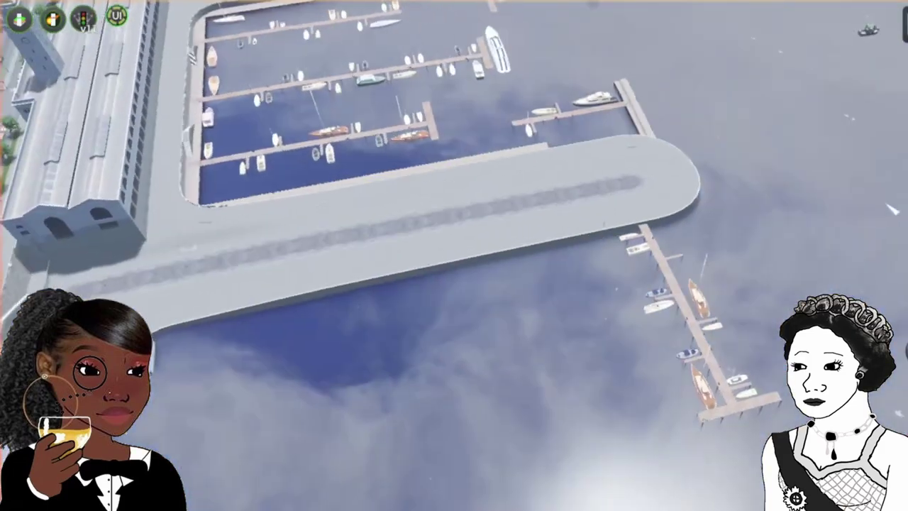
scroll(171, 228, "up", 3)
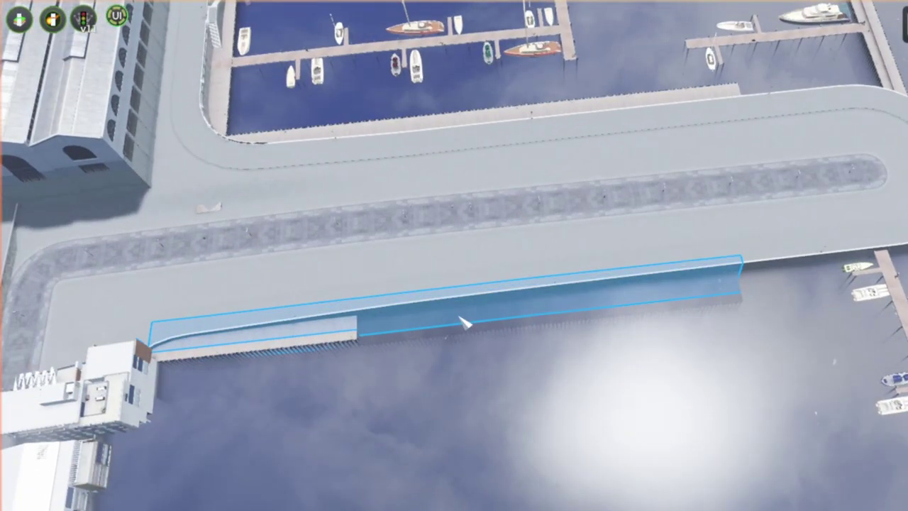
scroll(509, 328, "up", 5)
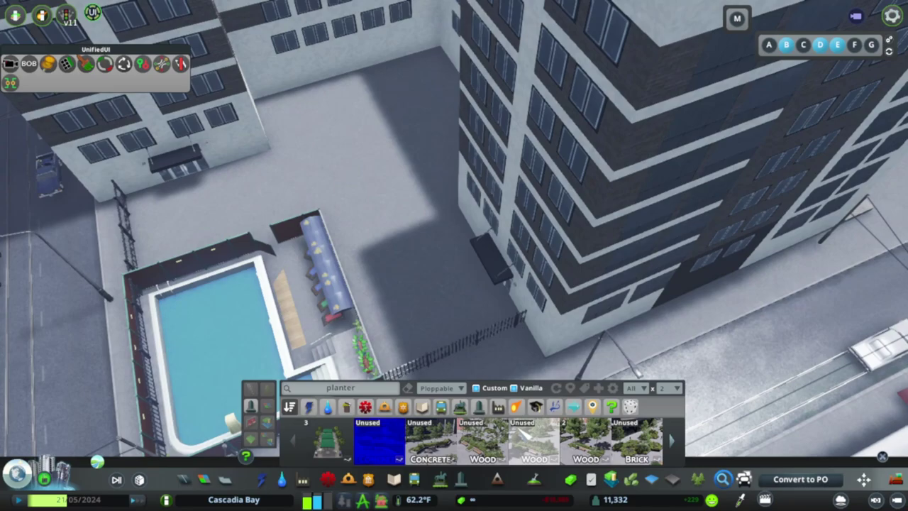
Step: Place a tree planter in the courtyard beside the pool
left_click(365, 128)
key("ctrl+p")
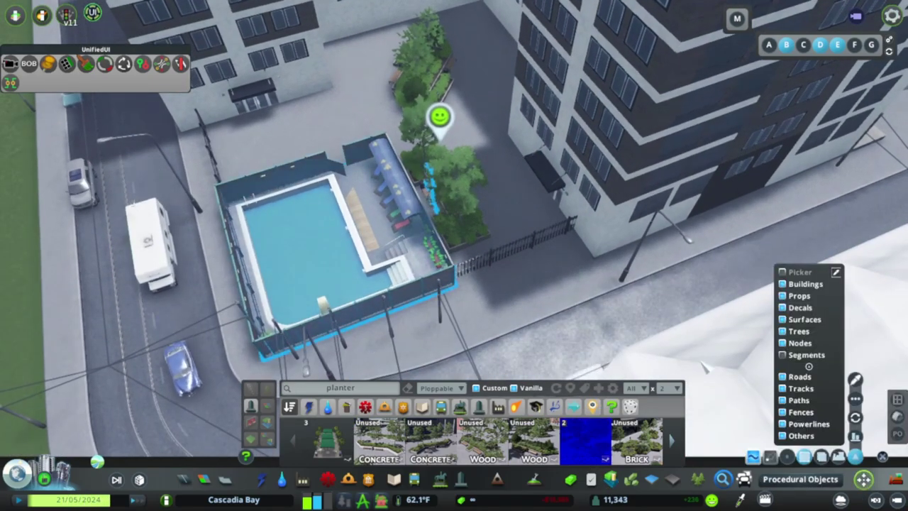
Step: Pick shop and restaurant buildings from Find It, including the Watermill Express, for the tram-bridge lots
left_click(782, 283)
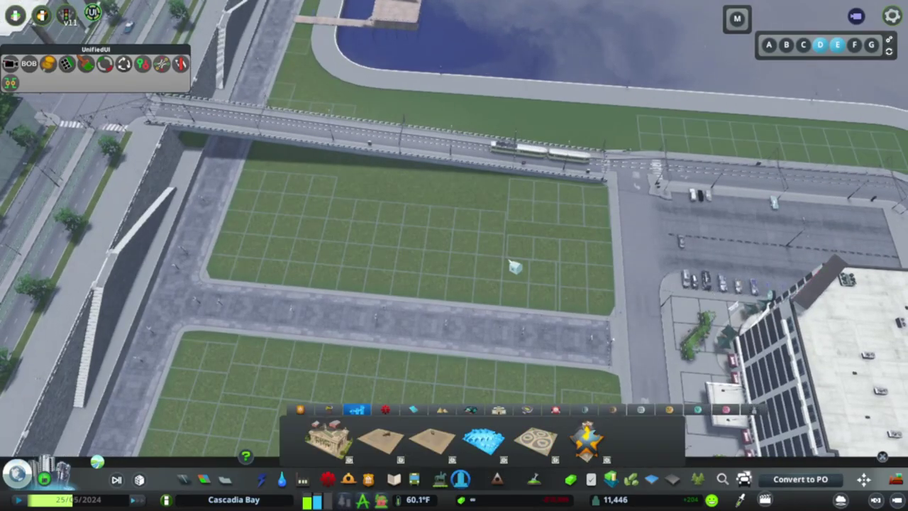
key("ctrl+p")
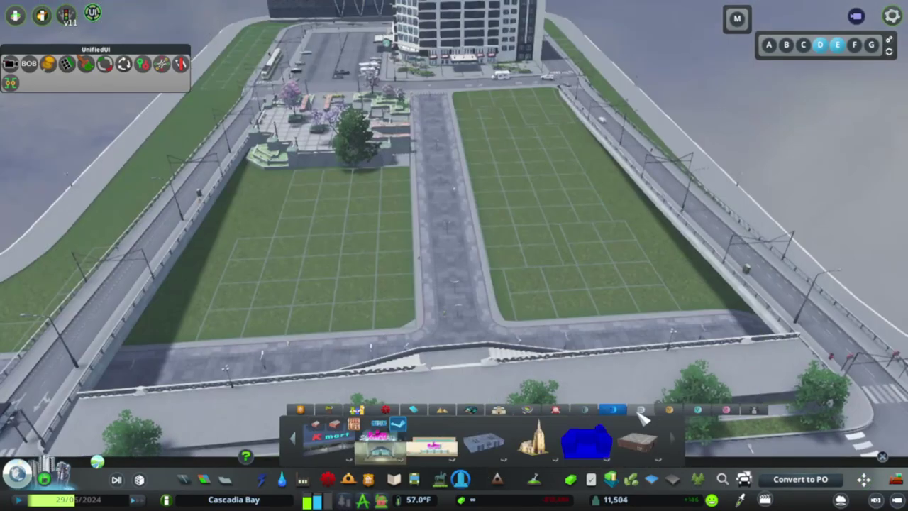
left_click(641, 409)
left_click(328, 439)
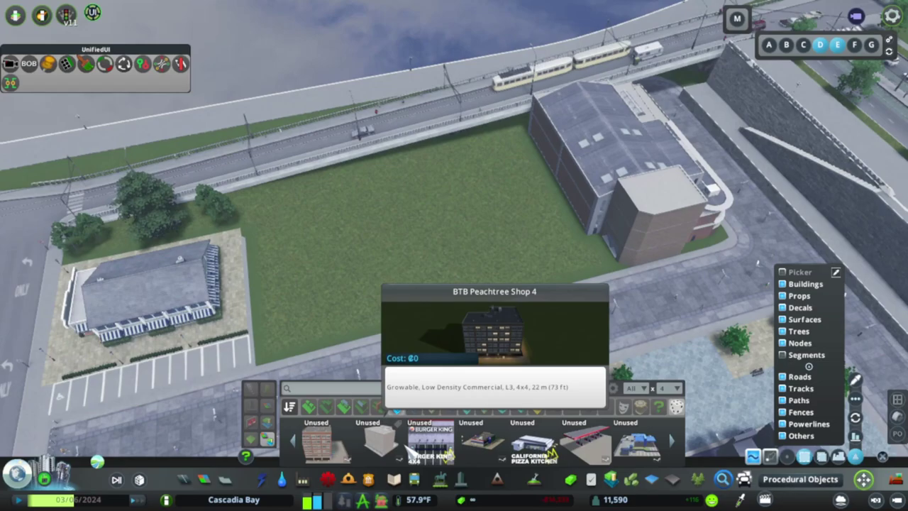
left_click(637, 439)
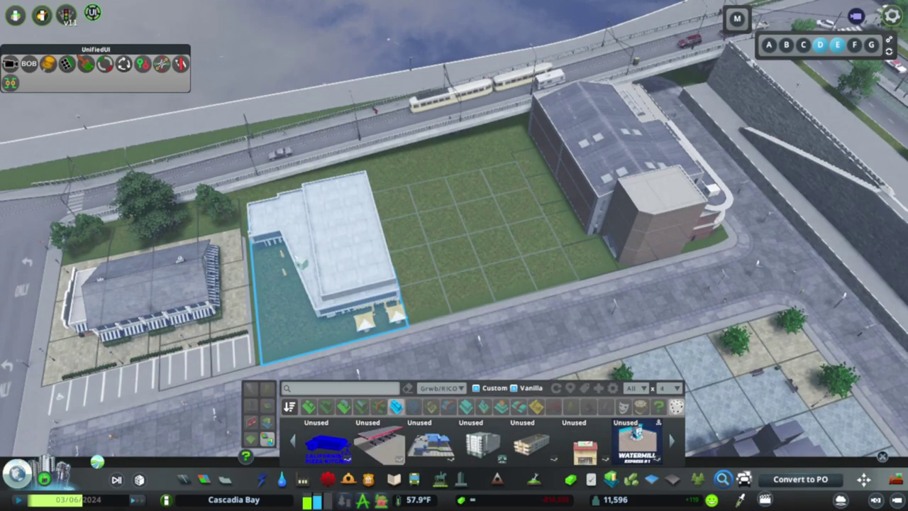
scroll(486, 440, "down", 3)
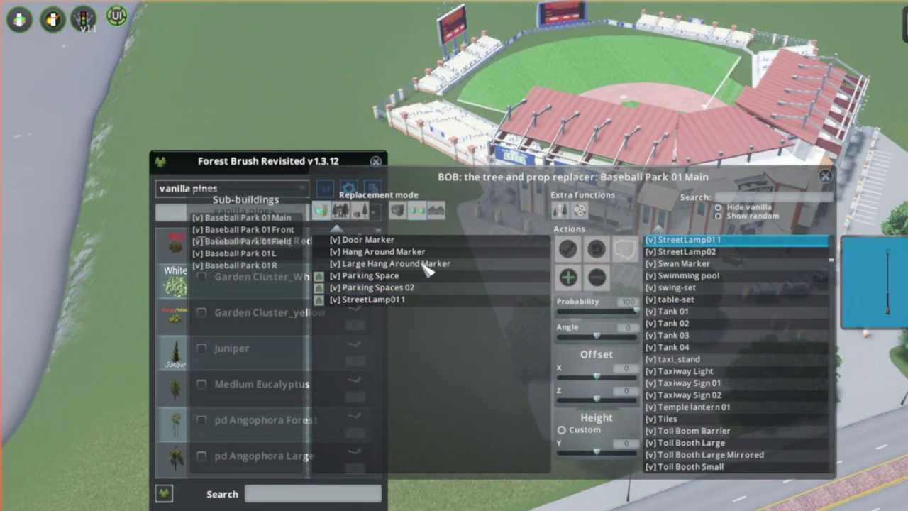
Step: Choose the Large Hang Around Marker for replacement and turn the view to face the stadium
left_click(398, 263)
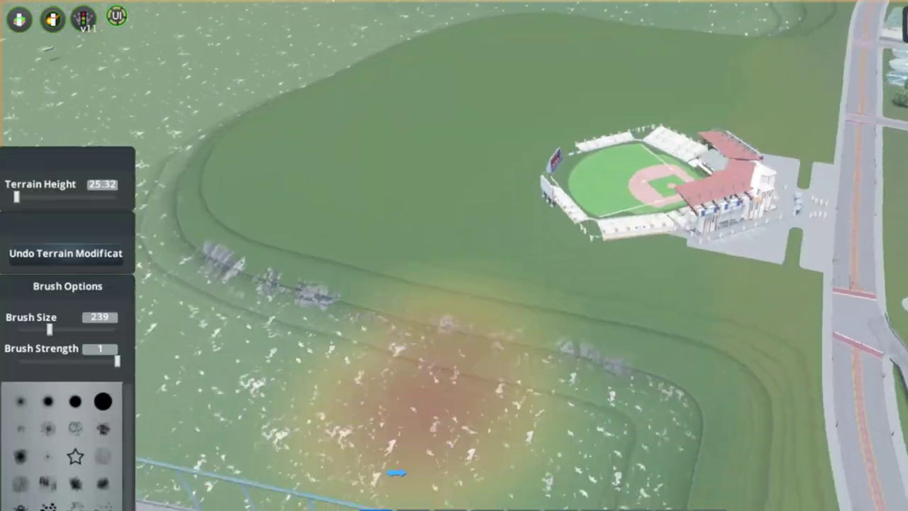
scroll(404, 213, "down", 3)
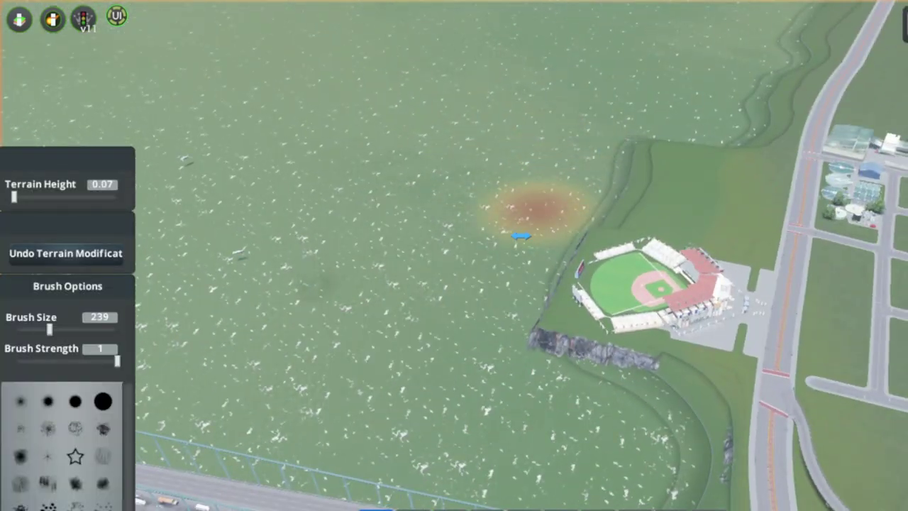
key("q")
scroll(482, 241, "up", 3)
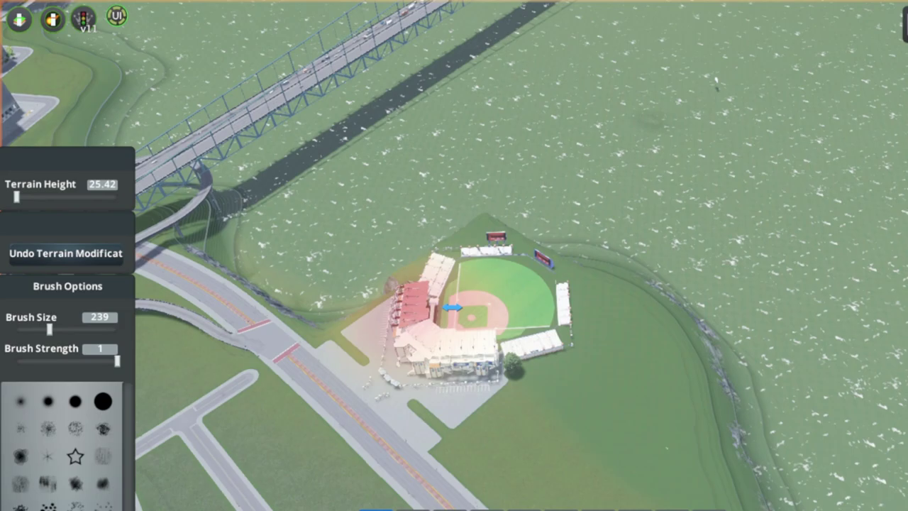
key("q")
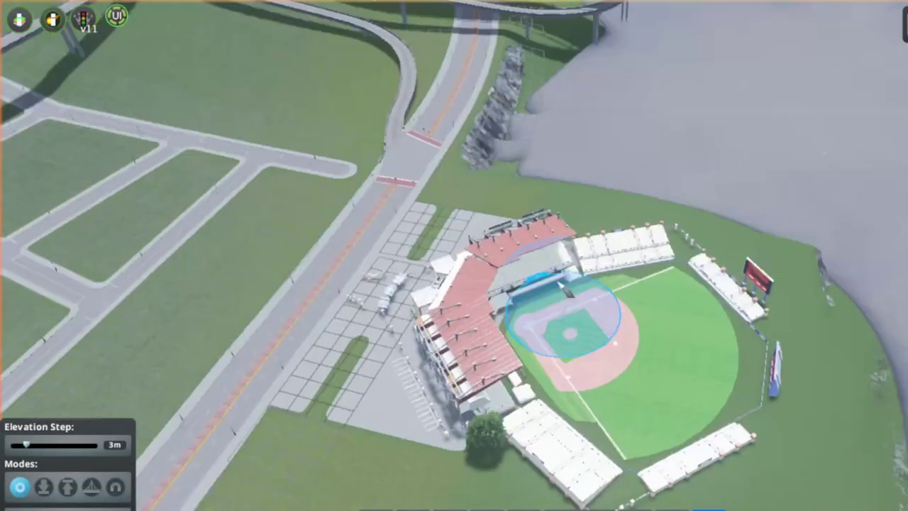
Step: Build a rock seawall along the stadium-side shore, demolishing an unwanted segment first
key("w")
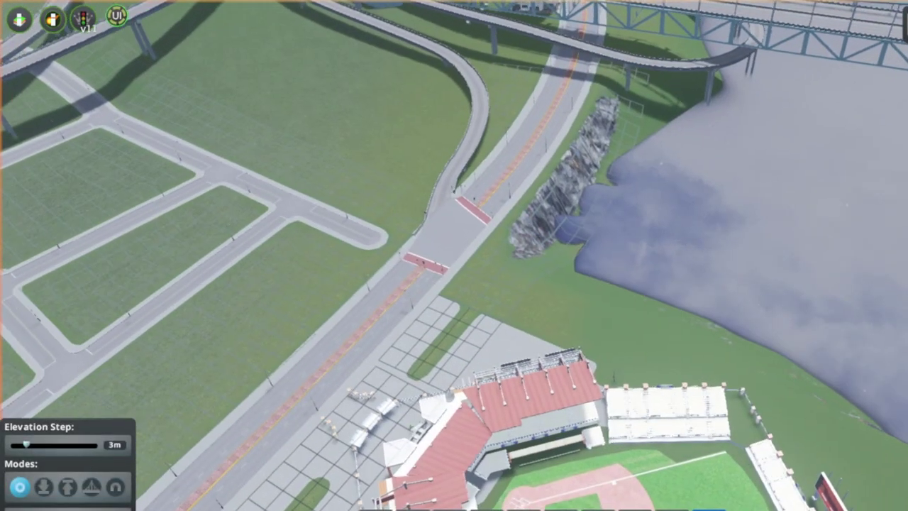
left_click(525, 244)
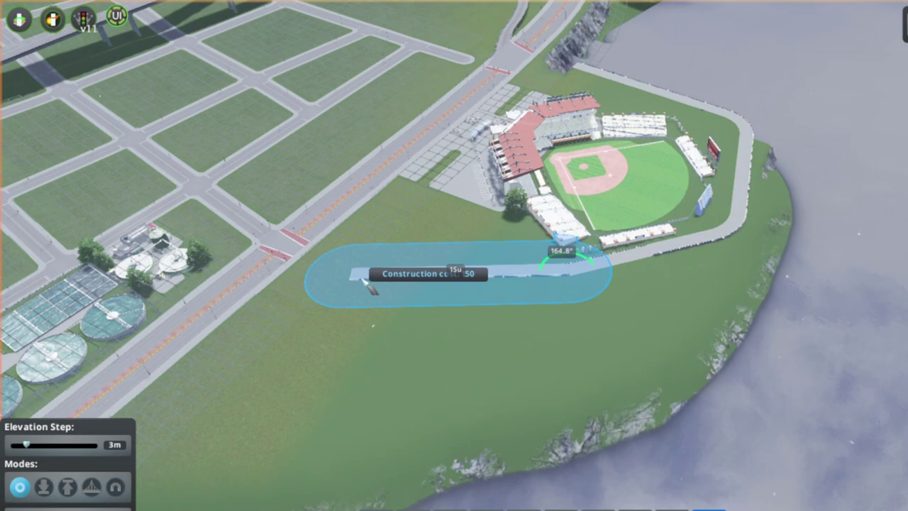
key("a")
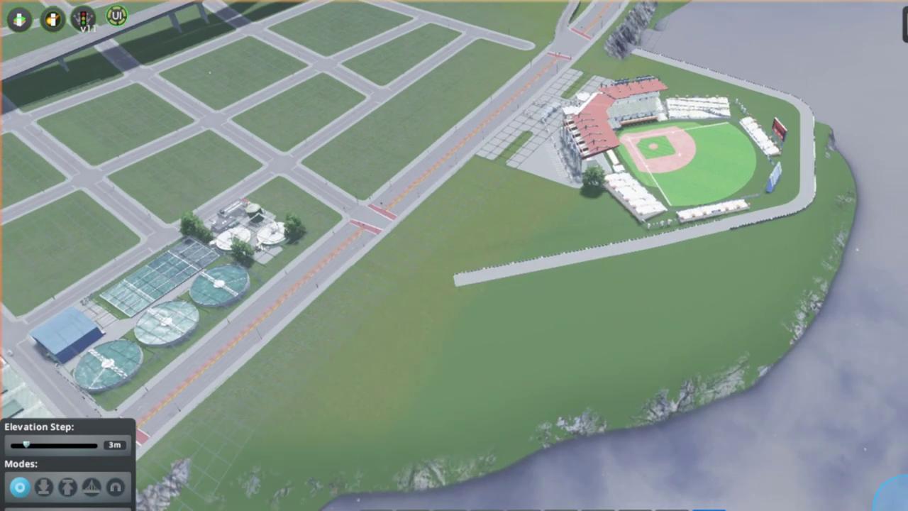
left_click(455, 280)
left_click(530, 383)
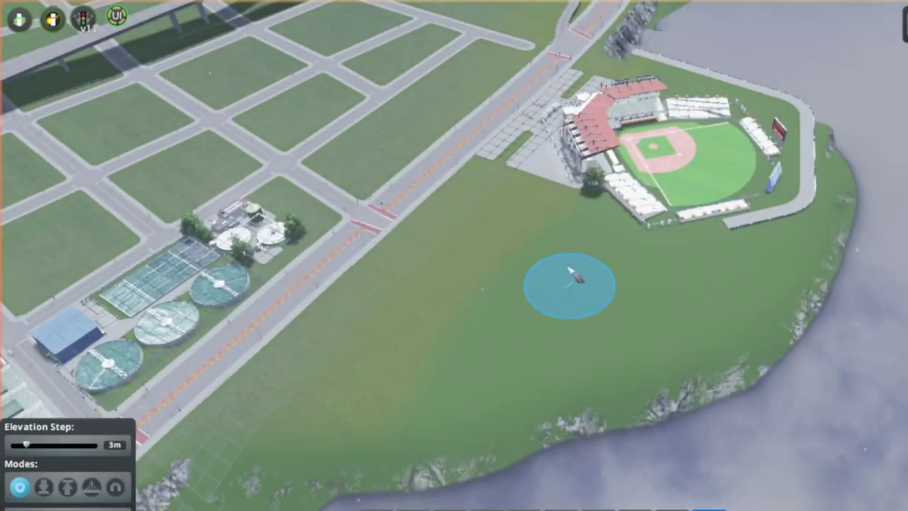
left_click(727, 229)
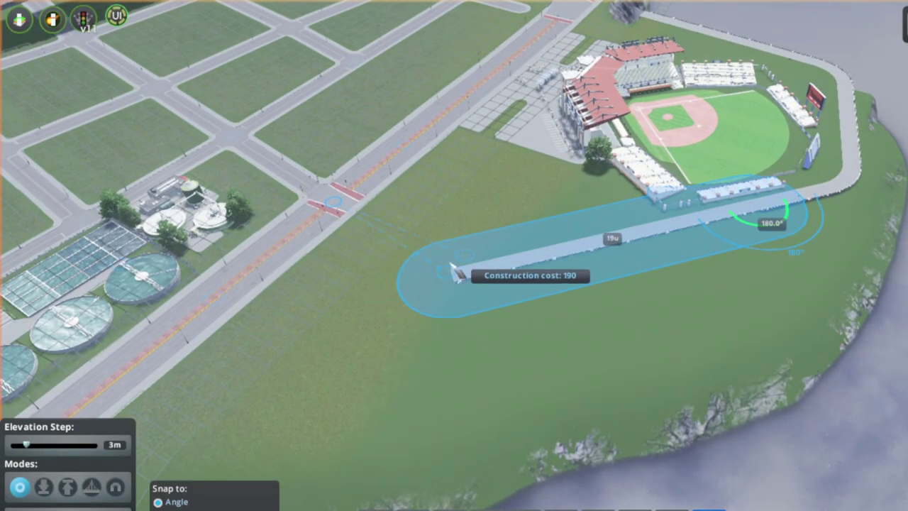
key("a")
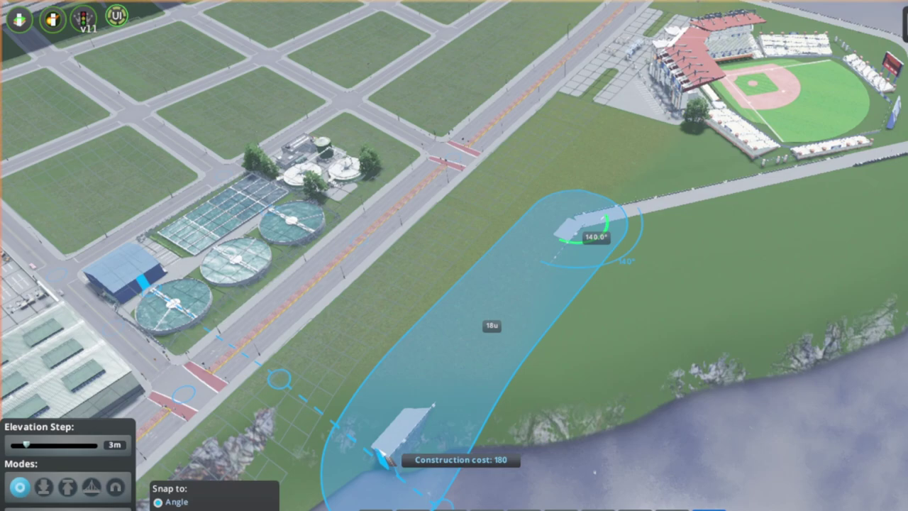
left_click(383, 458)
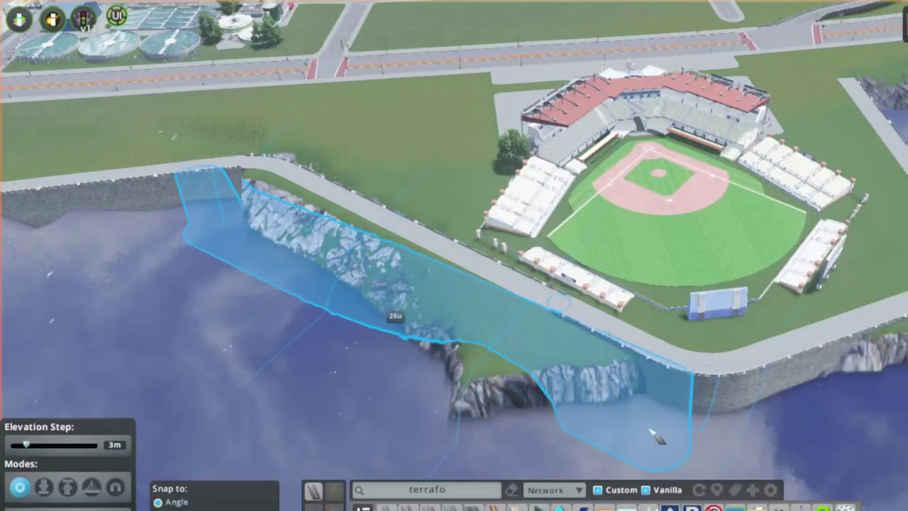
Step: Demolish the misplaced quay wall section near the water-treatment side and redraw the quay
key("d")
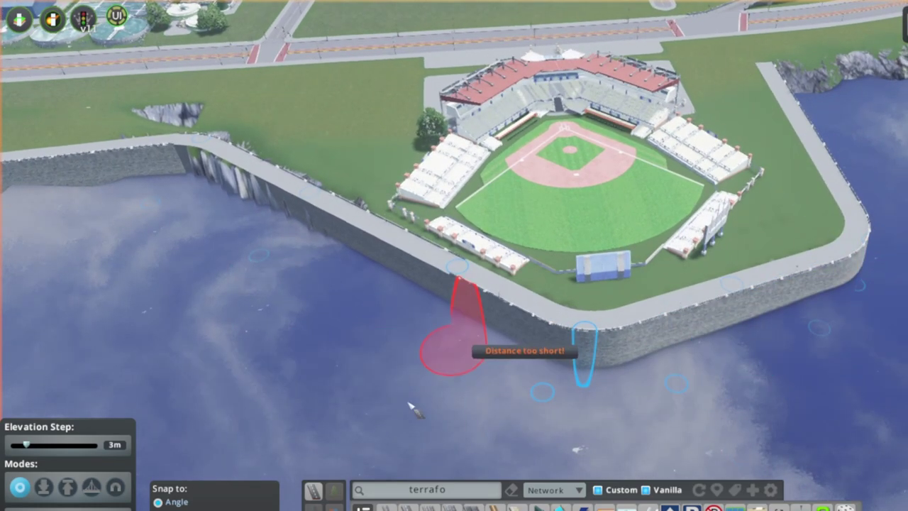
scroll(411, 407, "up", 3)
key("a")
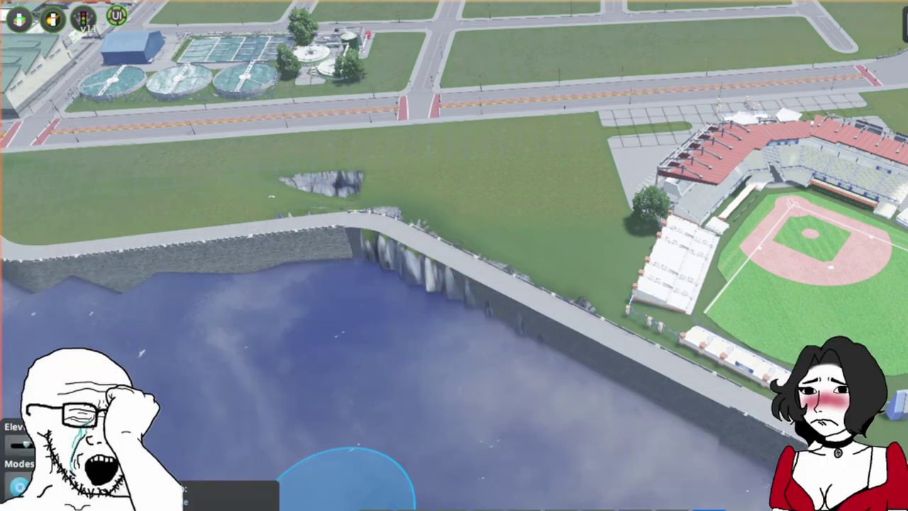
left_click(488, 284)
left_click(499, 377)
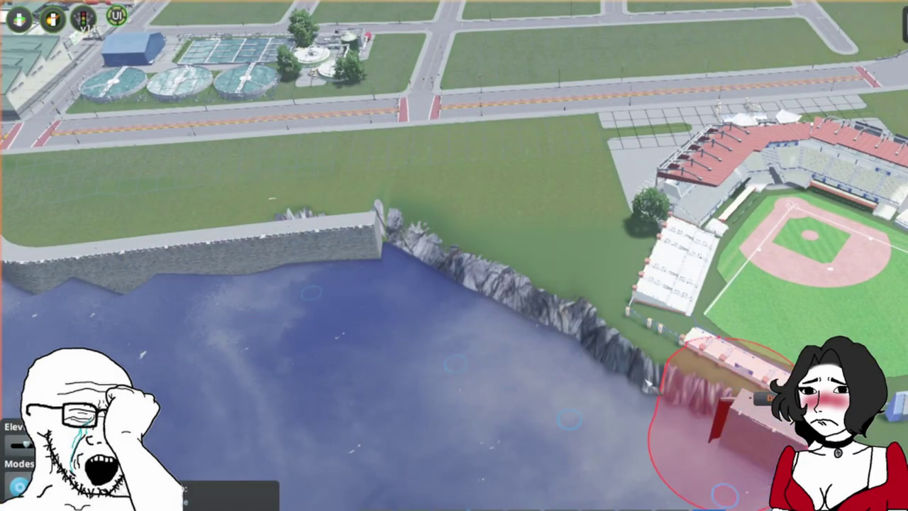
scroll(510, 316, "down", 3)
left_click(426, 262)
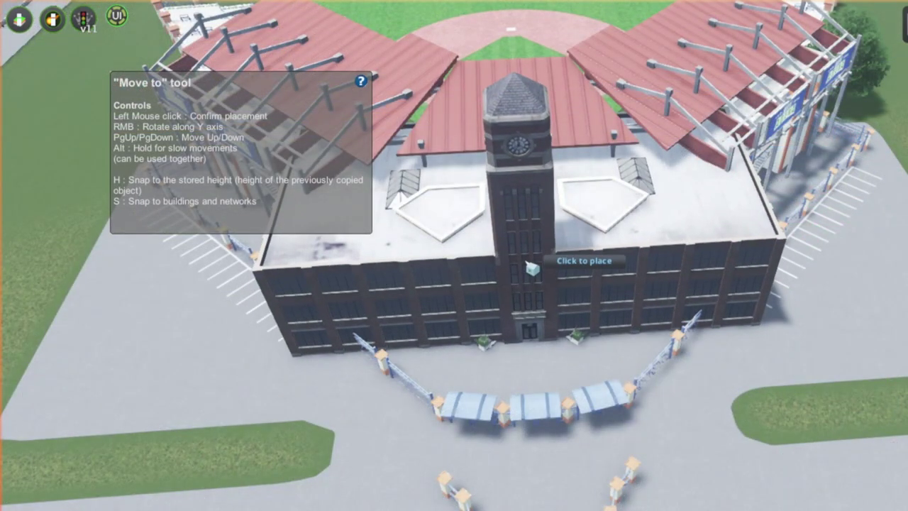
Step: Place the clock-tower building, then raise the clock and enlarge it on the tower face
left_click(535, 282)
left_click(531, 274)
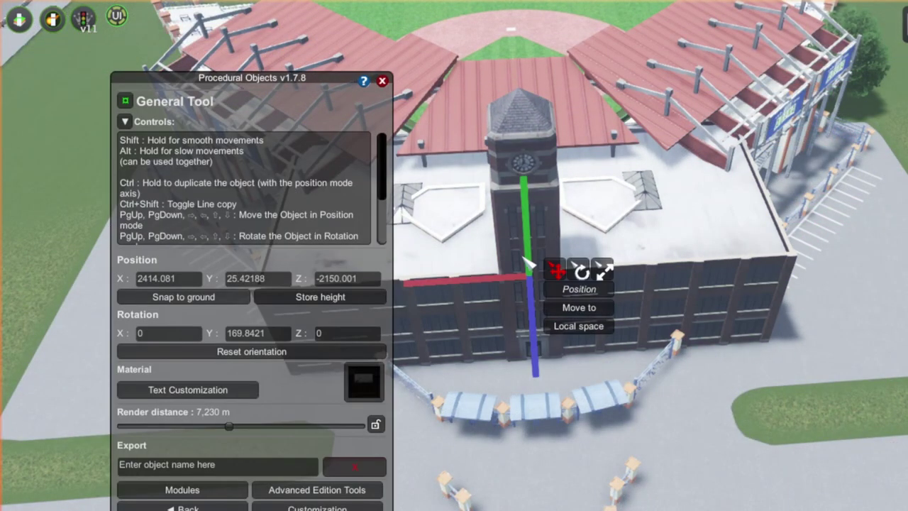
mouse_move(530, 257)
left_mouse_down()
mouse_move(527, 221)
mouse_move(526, 254)
left_mouse_up()
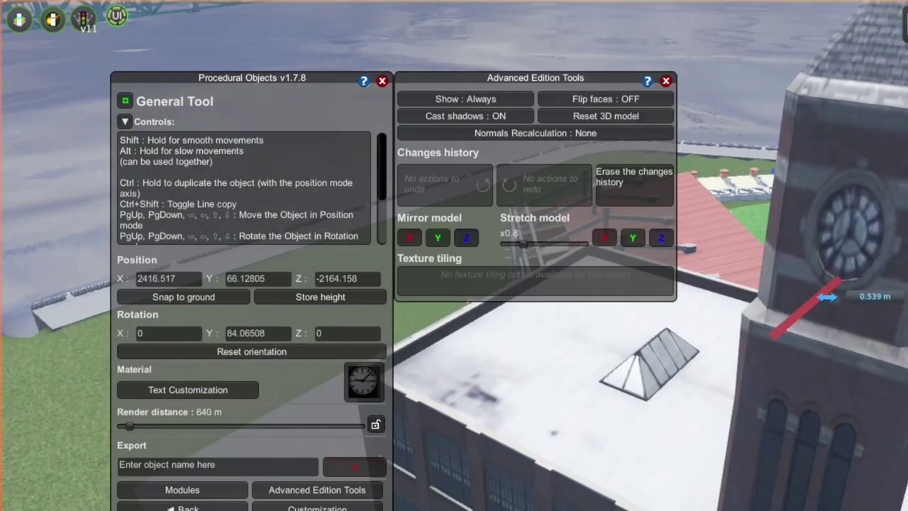
key("r")
key("g")
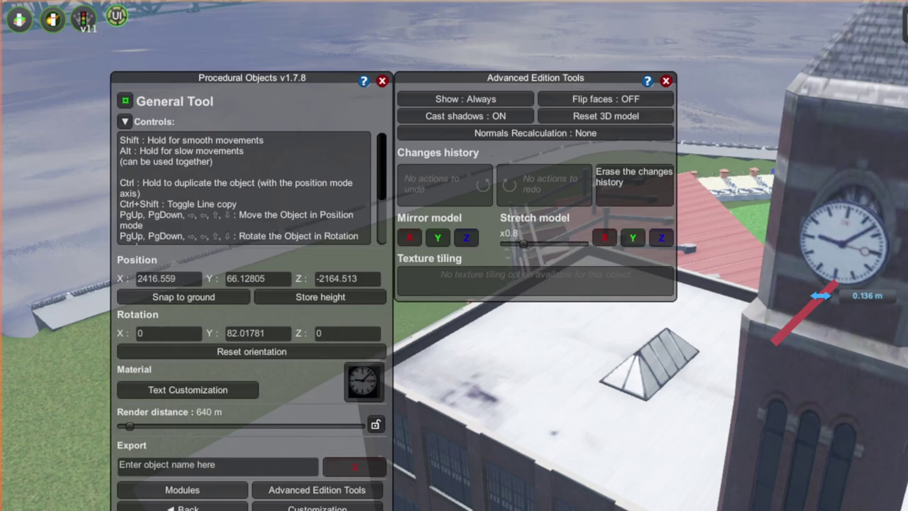
left_click_drag(522, 243, 550, 248)
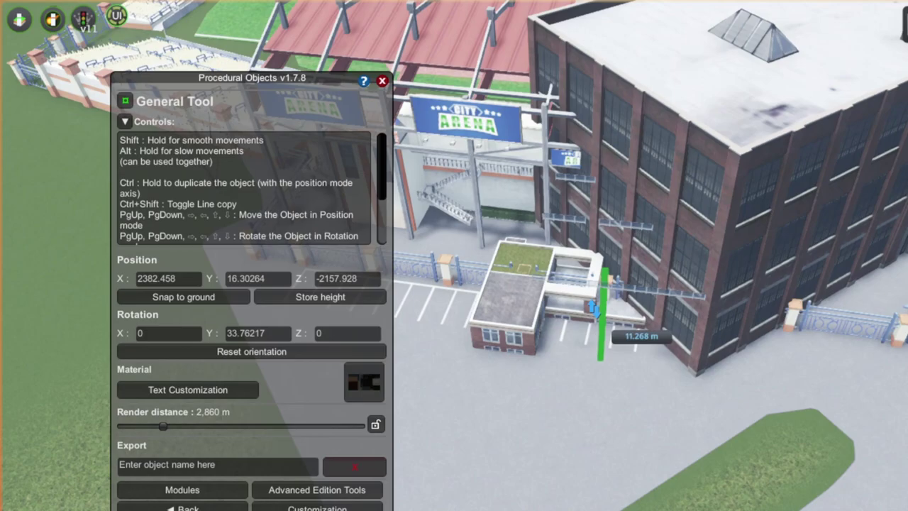
scroll(553, 383, "up", 3)
key("Escape")
scroll(604, 305, "down", 2)
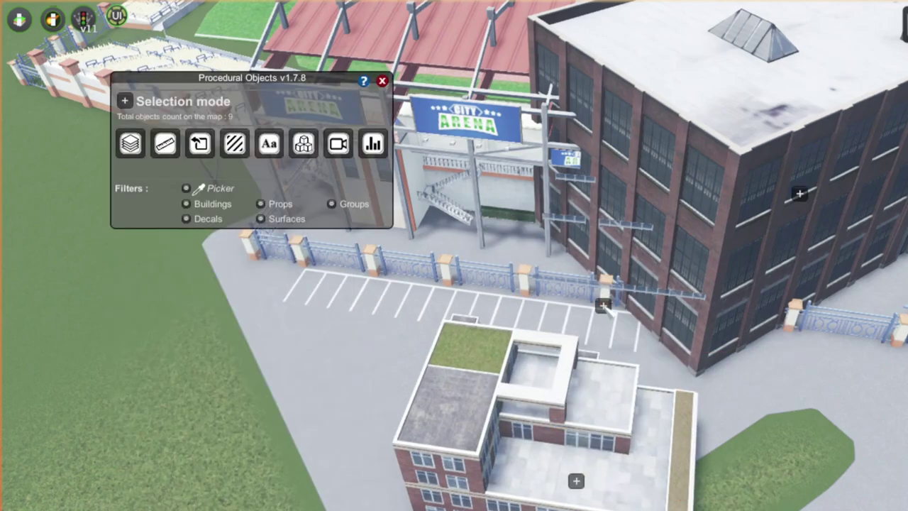
Step: Move, scale up, lower and rotate the brick building into line beside the stadium
left_click(614, 483)
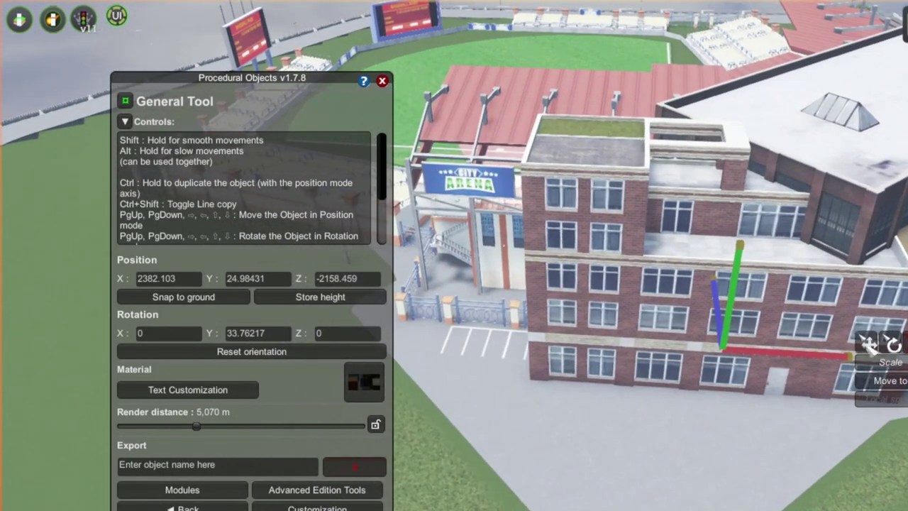
left_click_drag(740, 284, 724, 298)
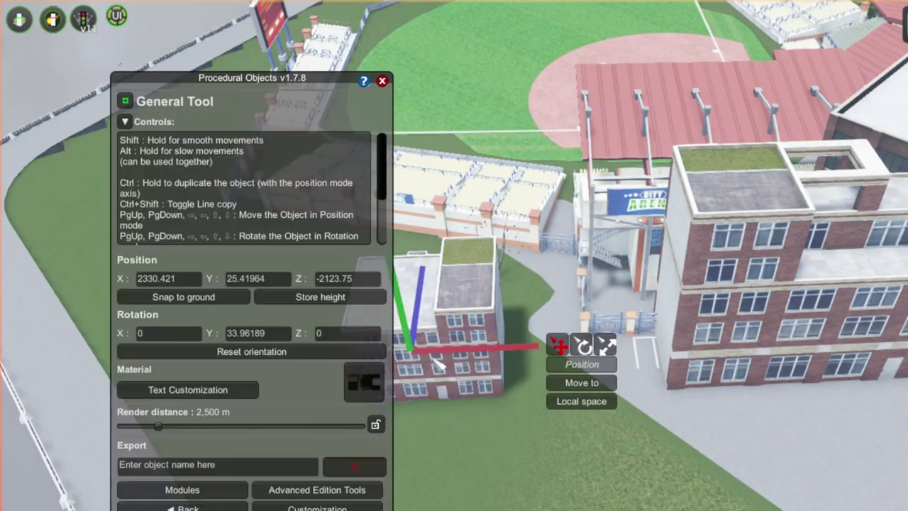
left_click_drag(551, 344, 595, 347)
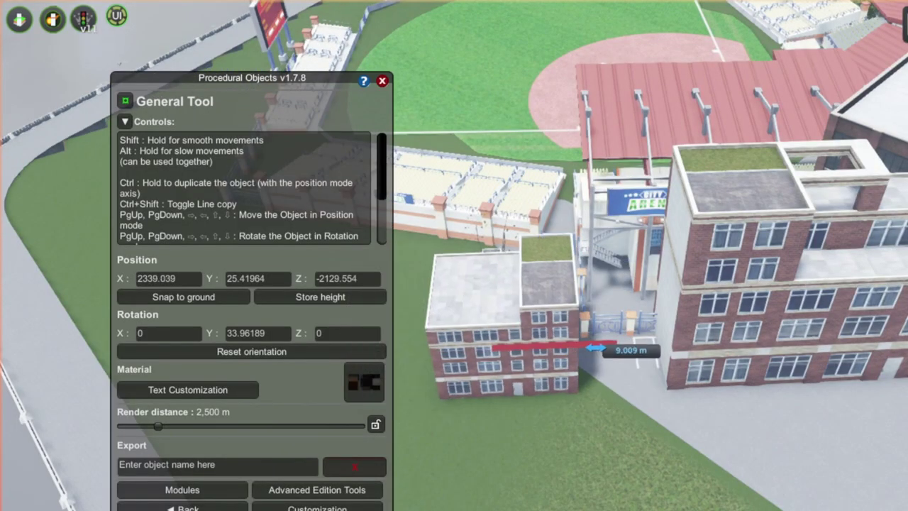
left_click_drag(570, 299, 578, 281)
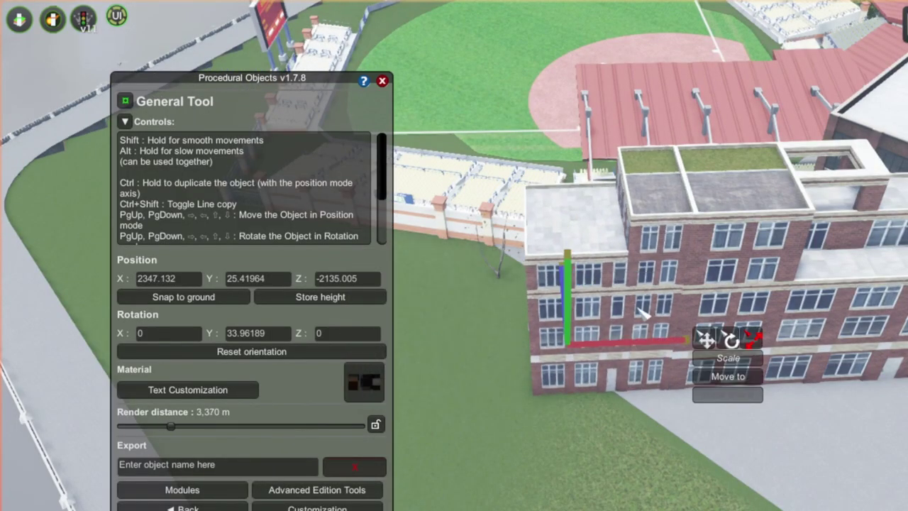
left_click(728, 357)
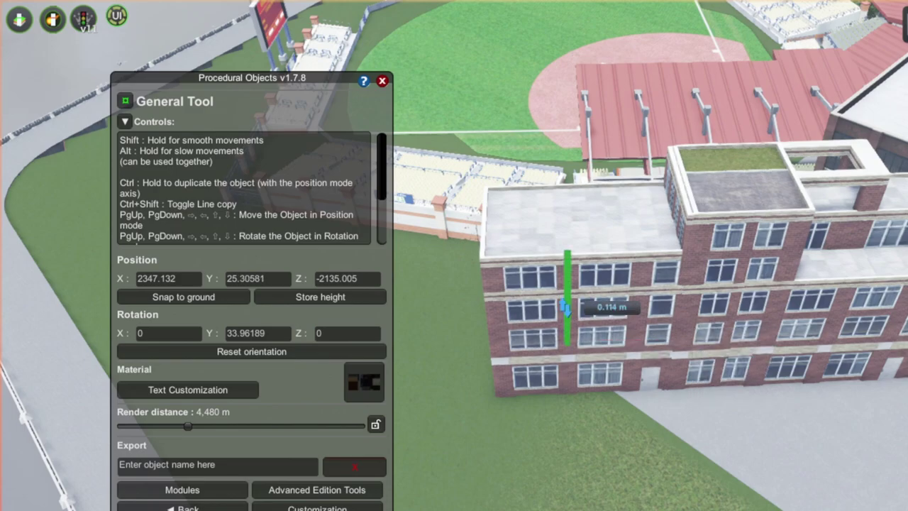
left_click_drag(565, 305, 566, 315)
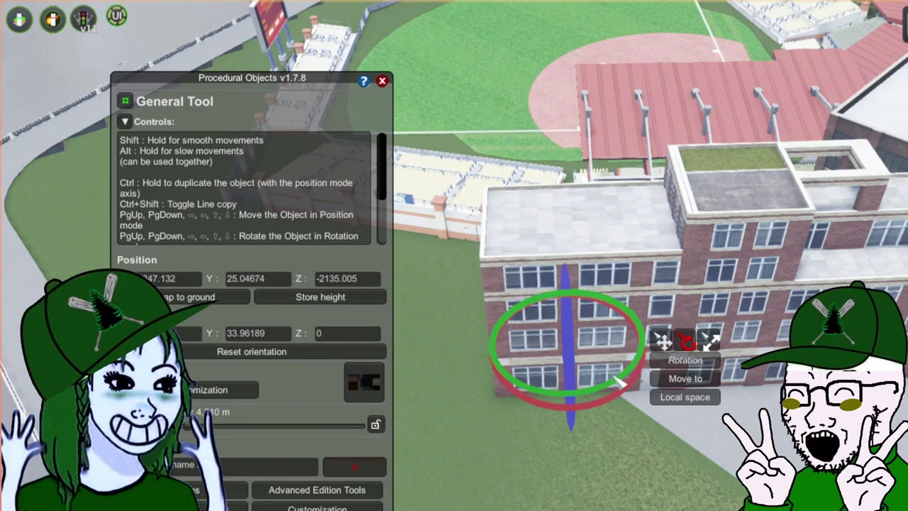
left_click_drag(619, 383, 499, 352)
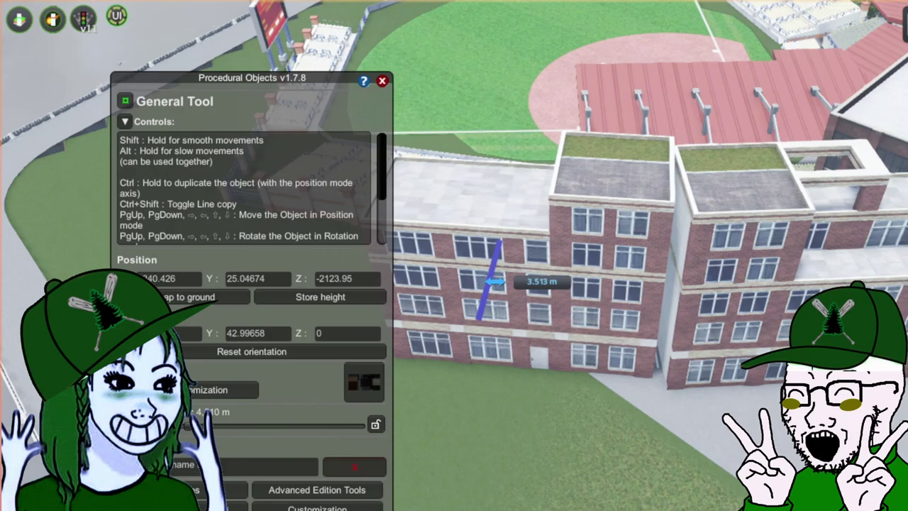
left_click_drag(504, 290, 501, 290)
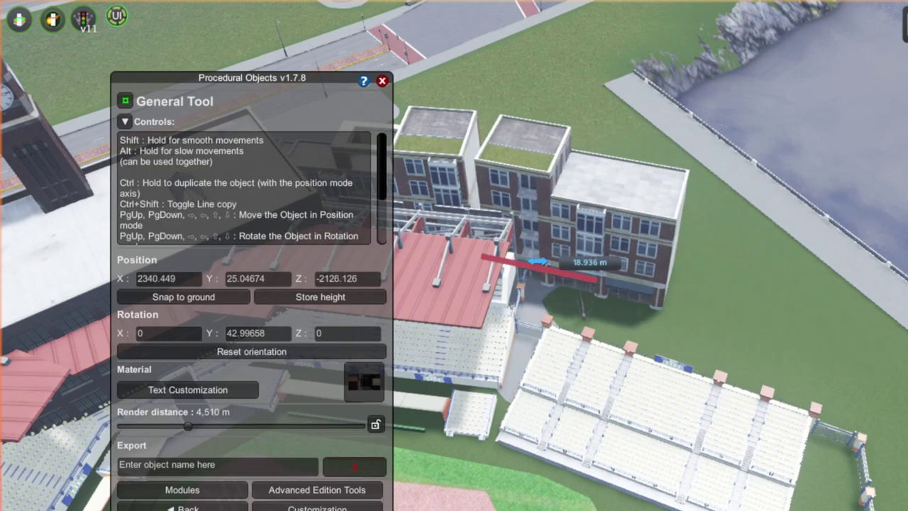
Step: Duplicate the brick building, angle the copy and stretch it to lengthen the row
left_click_drag(588, 280, 718, 315)
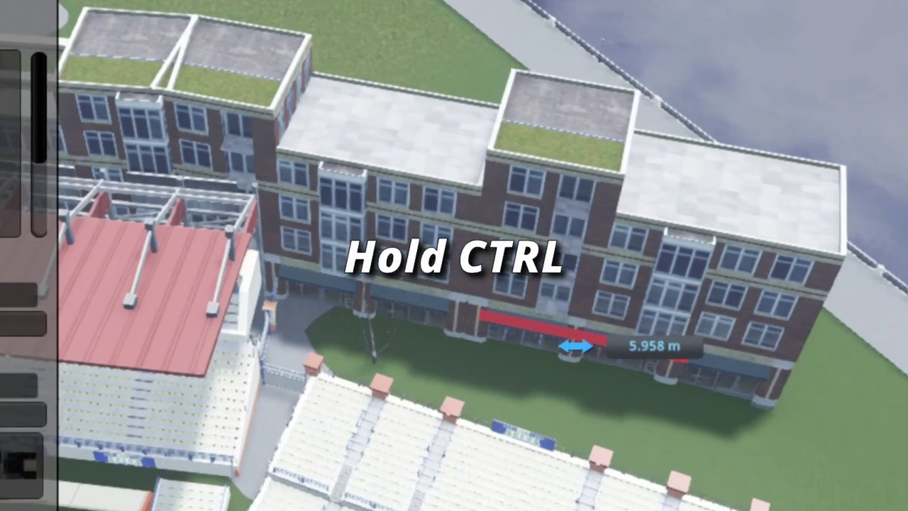
left_click_drag(575, 345, 575, 345)
right_click(744, 416)
left_click_drag(738, 453, 726, 464)
right_click(716, 355)
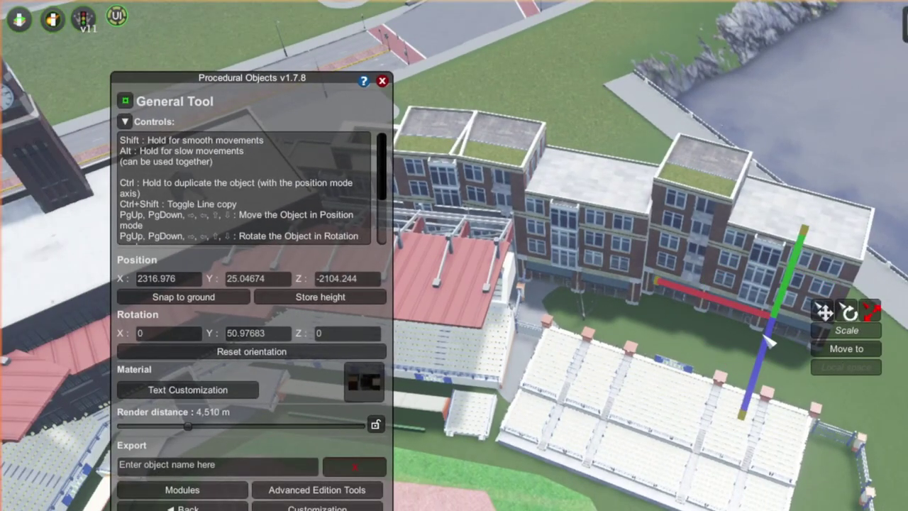
left_click_drag(769, 342, 745, 381)
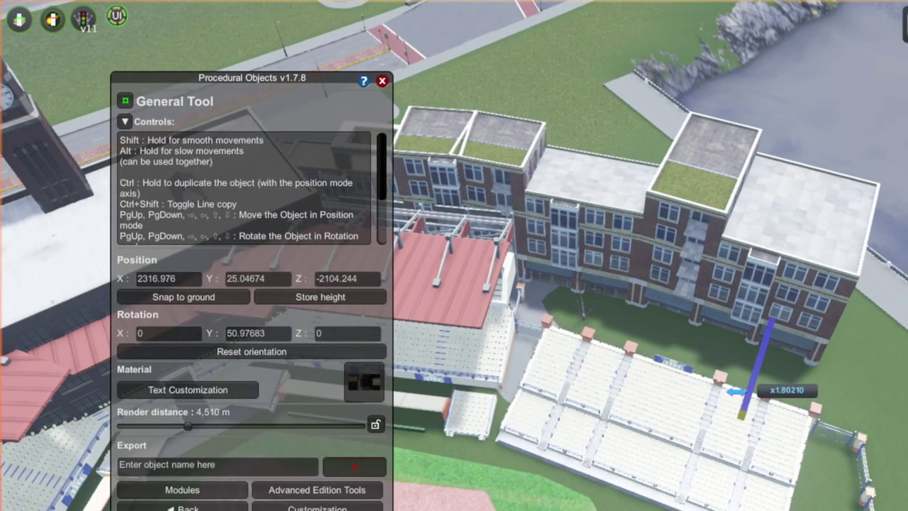
scroll(560, 322, "up", 5)
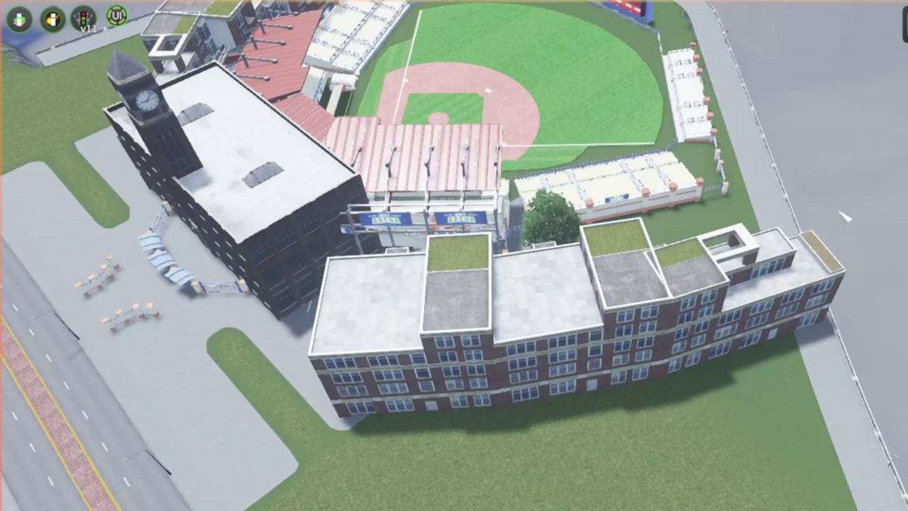
Step: Stretch the brick fence wall 1.5x taller and slide it along the outfield behind the bleachers
left_click(348, 383)
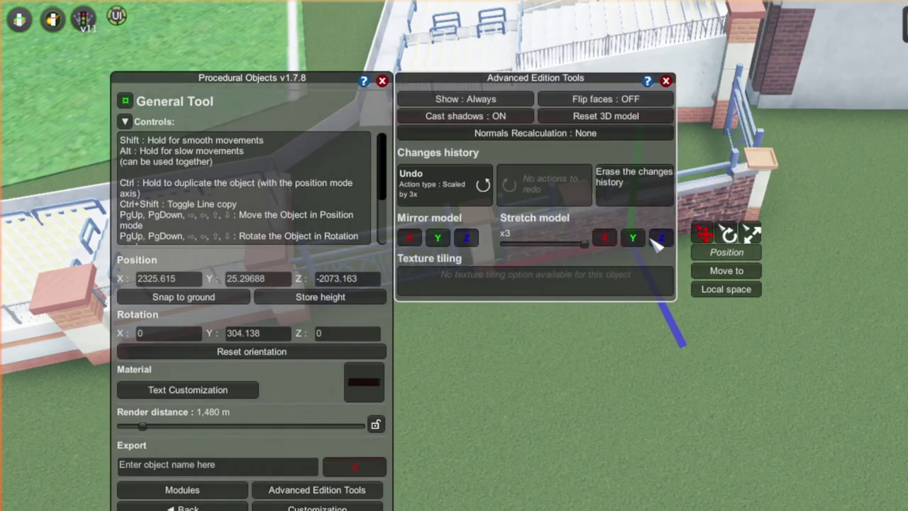
left_click(633, 238)
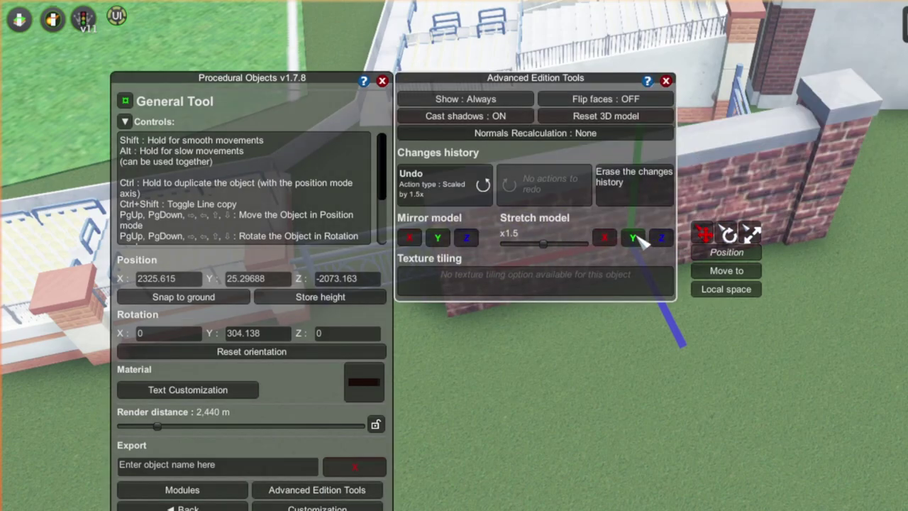
left_click(666, 81)
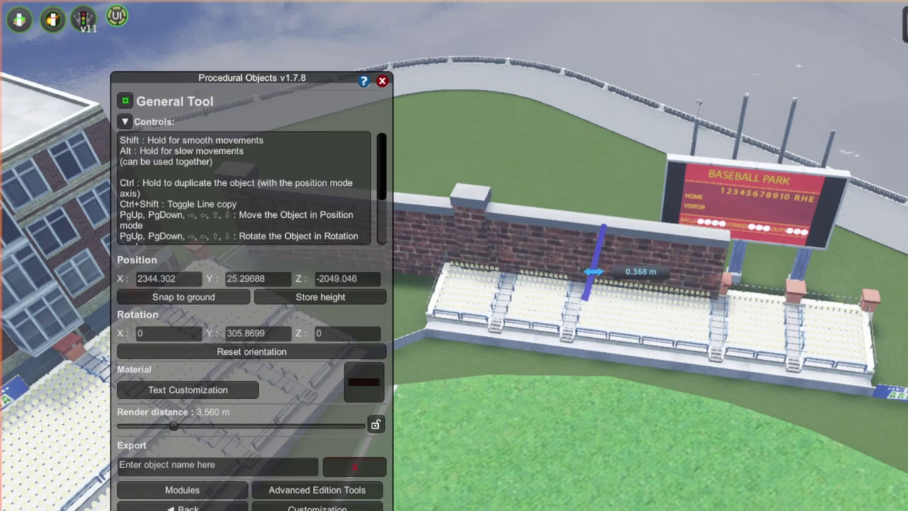
left_click_drag(695, 325, 899, 337)
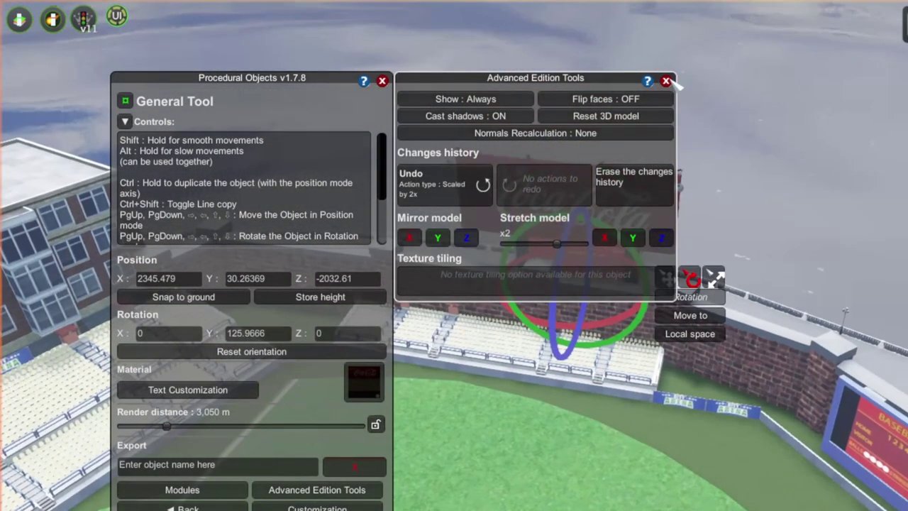
Step: Stretch the Guinness billboard 3x wider and 3x taller, then turn the view toward it
left_click(666, 82)
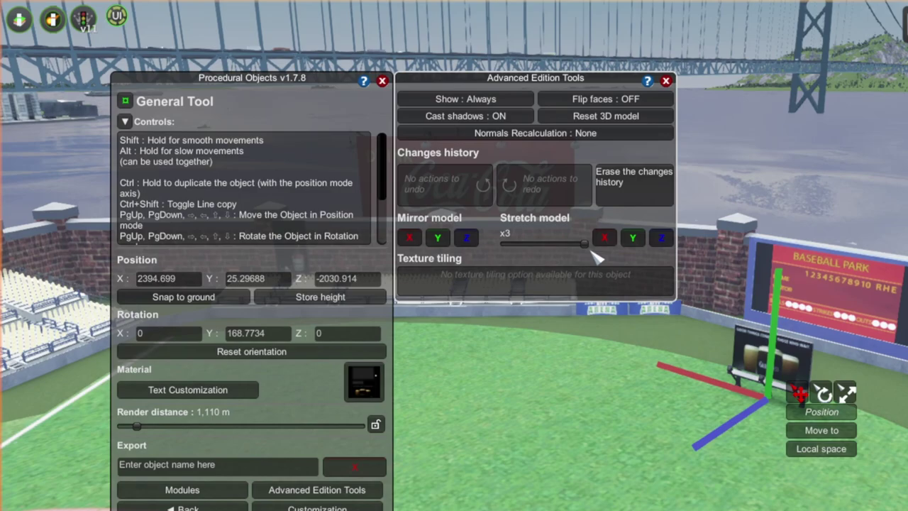
left_click(604, 237)
left_click(634, 238)
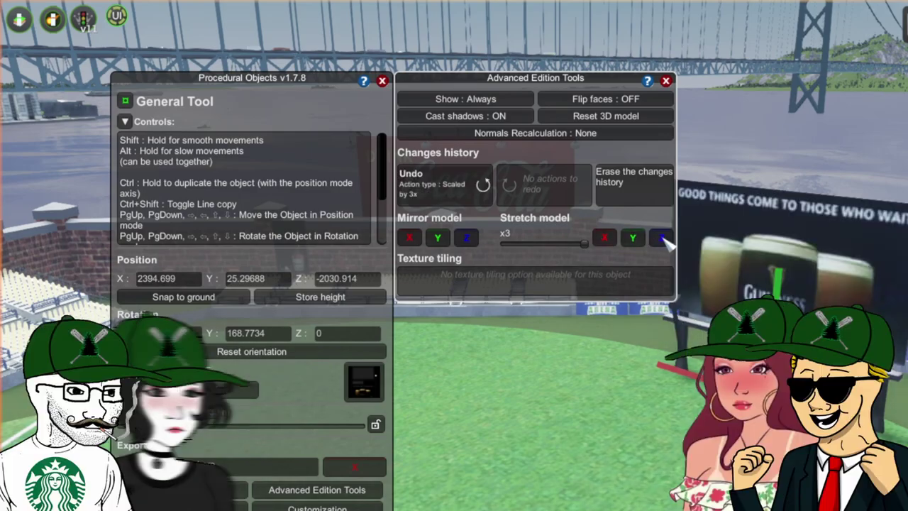
left_click(666, 82)
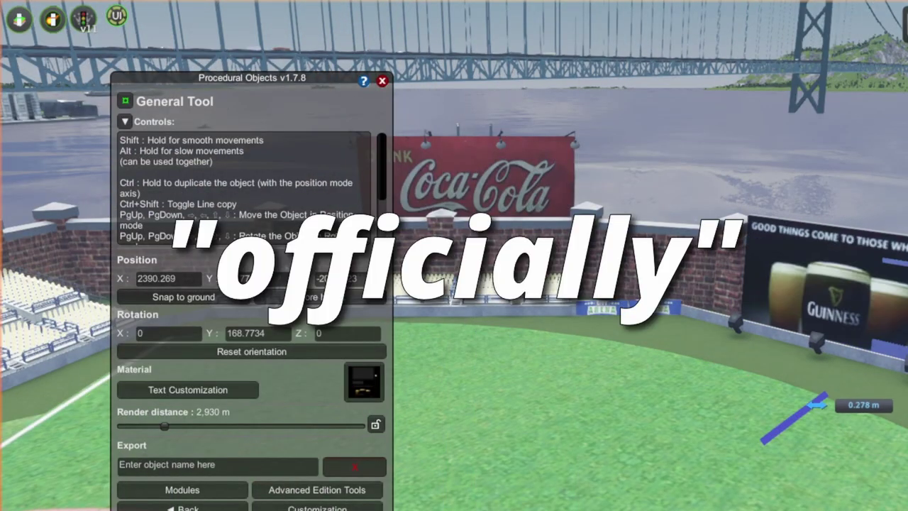
key("e")
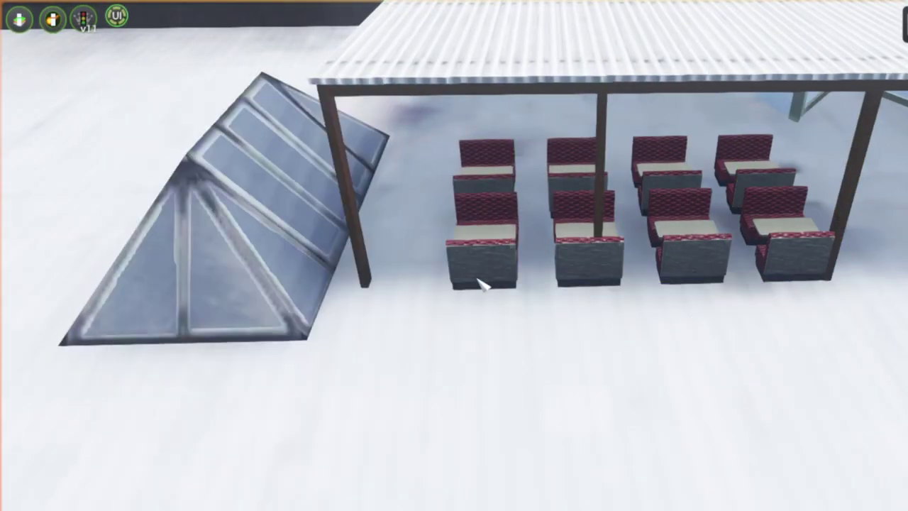
Step: Slide the booth seating group, the kiosk and a small rooftop object into position
left_click_drag(481, 284, 497, 421)
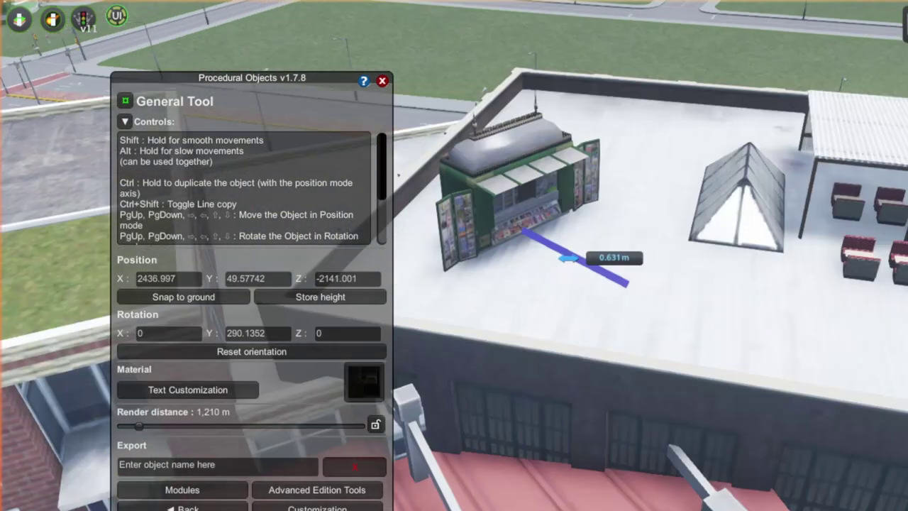
left_click_drag(588, 253, 576, 224)
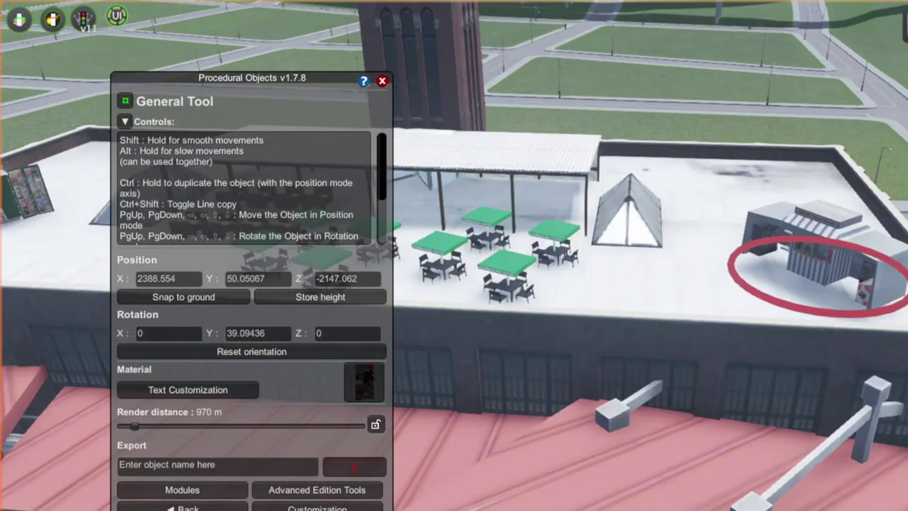
left_click_drag(809, 260, 835, 256)
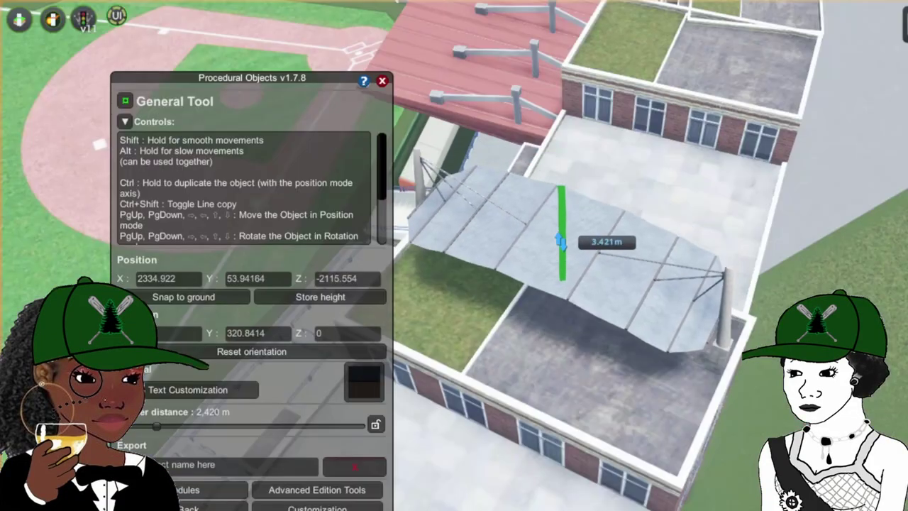
Step: Enlarge the roof canopy about 1.8x, move it across the roof, and select its pillar-base vertices
left_click(542, 241)
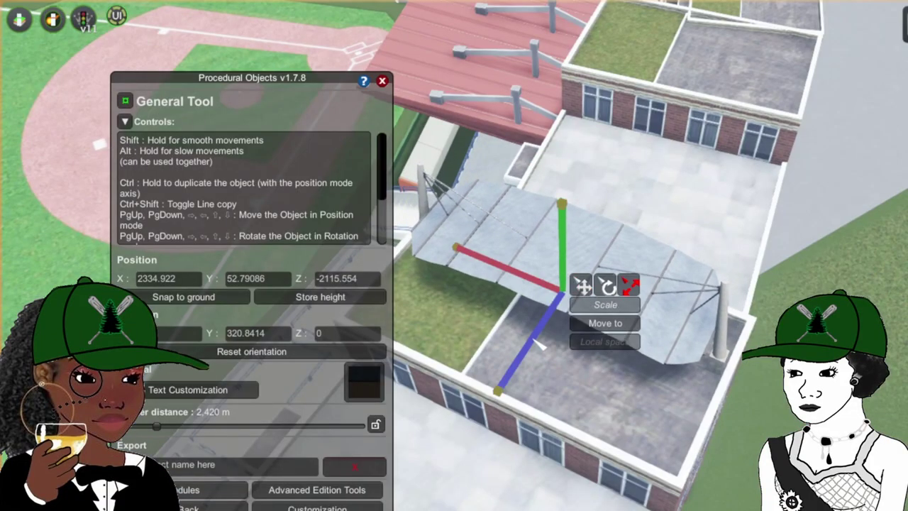
left_click_drag(564, 229, 497, 404)
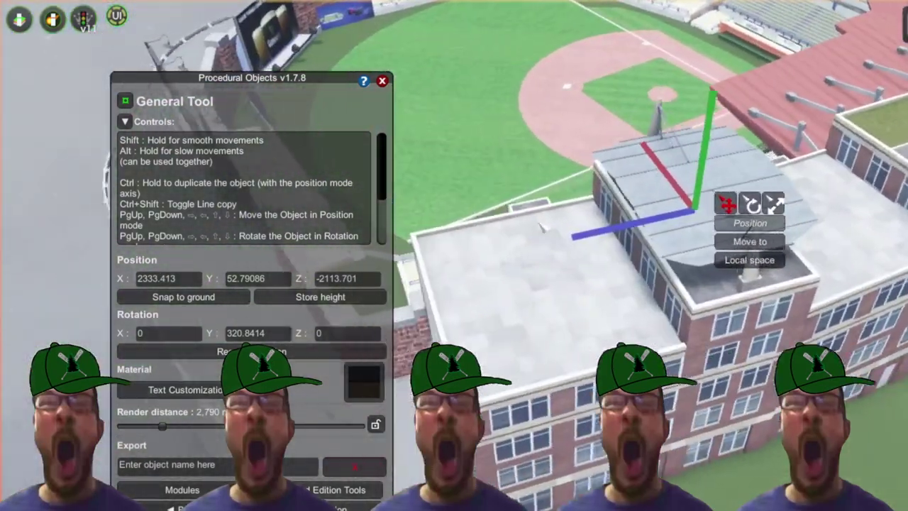
left_click_drag(542, 228, 560, 252)
key("Tab")
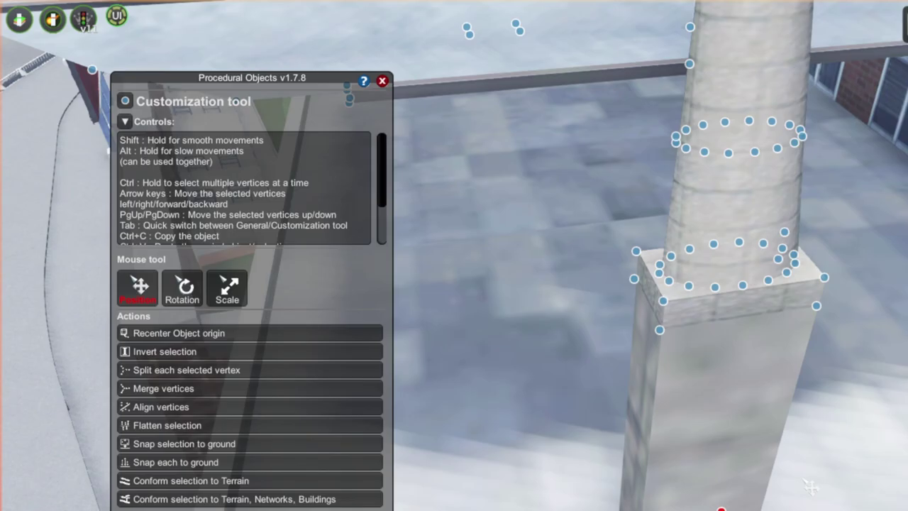
scroll(661, 347, "down", 5)
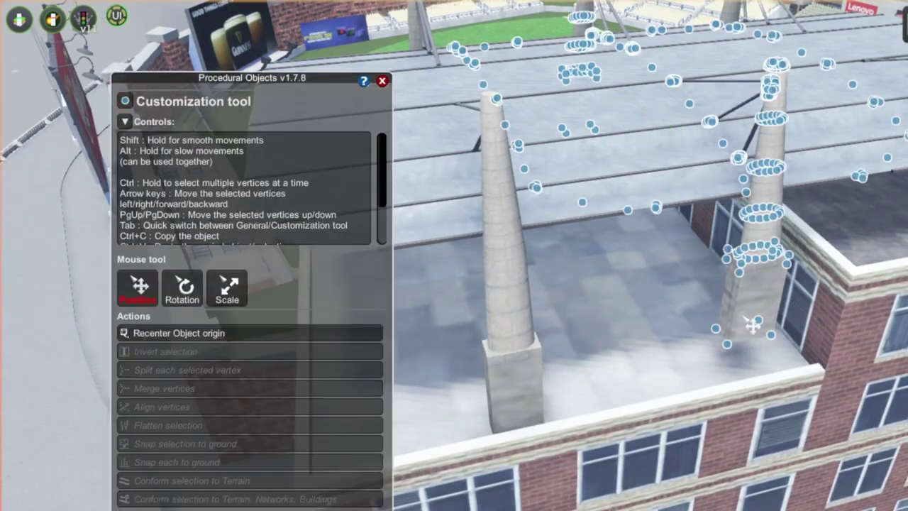
left_click_drag(677, 301, 827, 371)
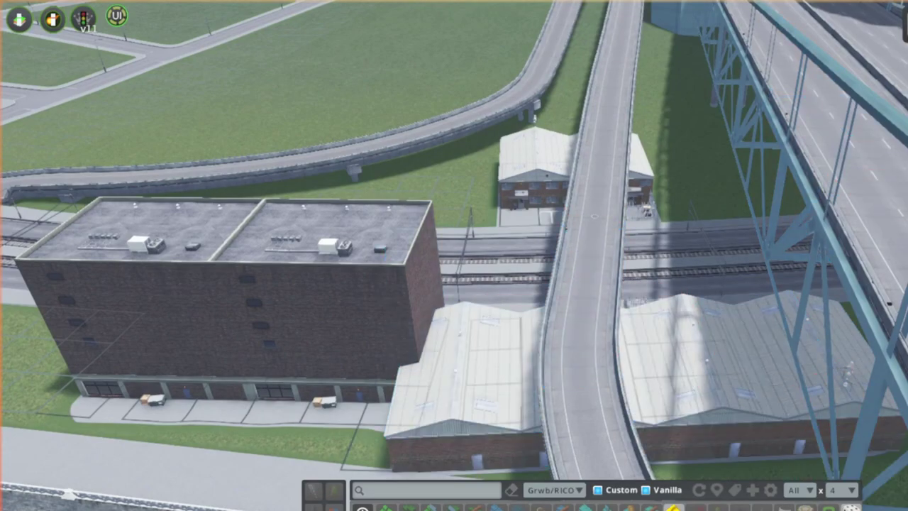
Step: Move the warehouse group to the right of the flyover and place another warehouse under the bridge
left_click_drag(520, 383, 536, 368)
left_click(741, 405)
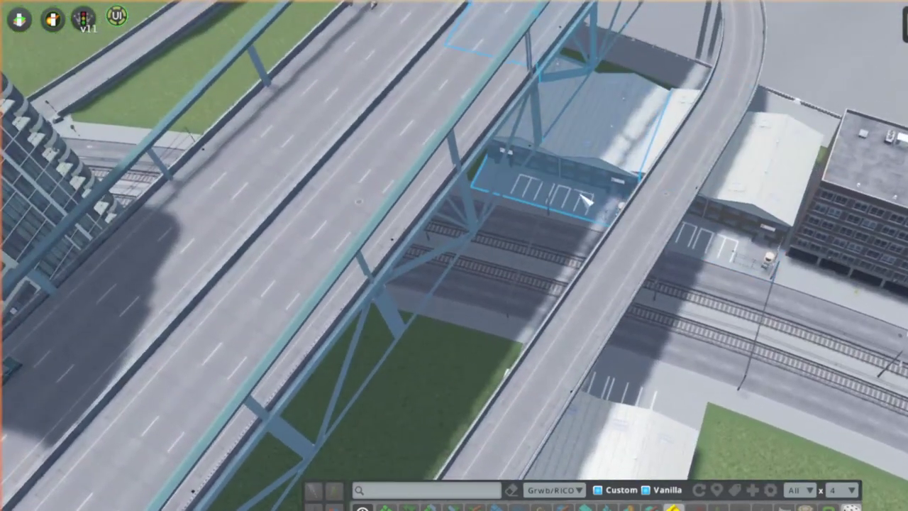
left_click(584, 201)
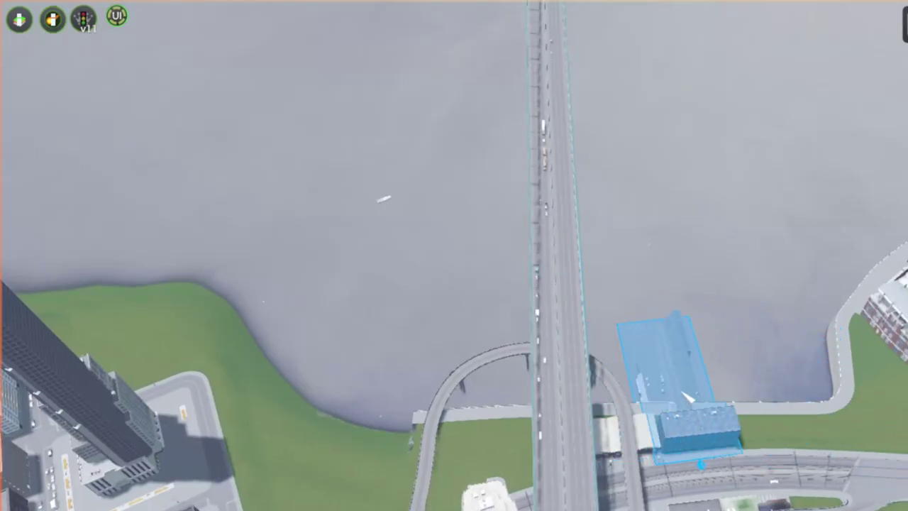
Step: Place the pier warehouse on the waterfront and move the left office building beside its twin
left_click(688, 395)
scroll(688, 395, "up", 5)
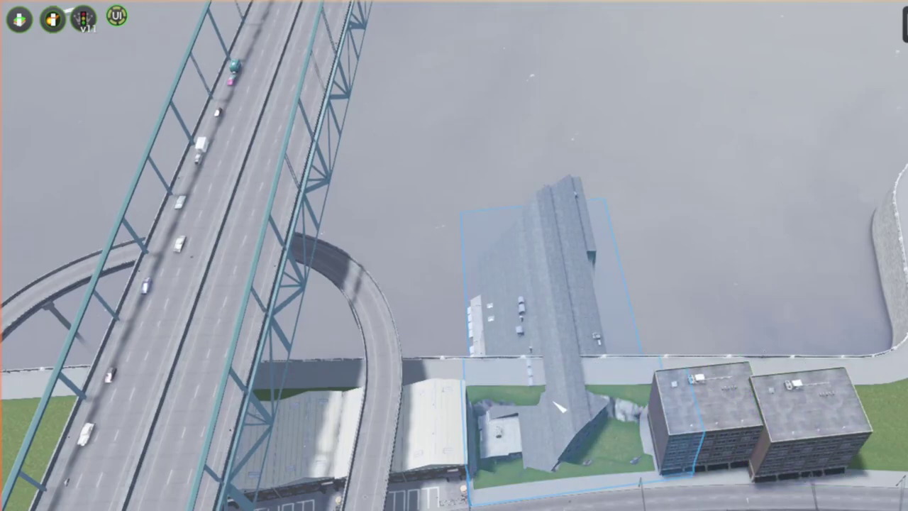
left_click(539, 427)
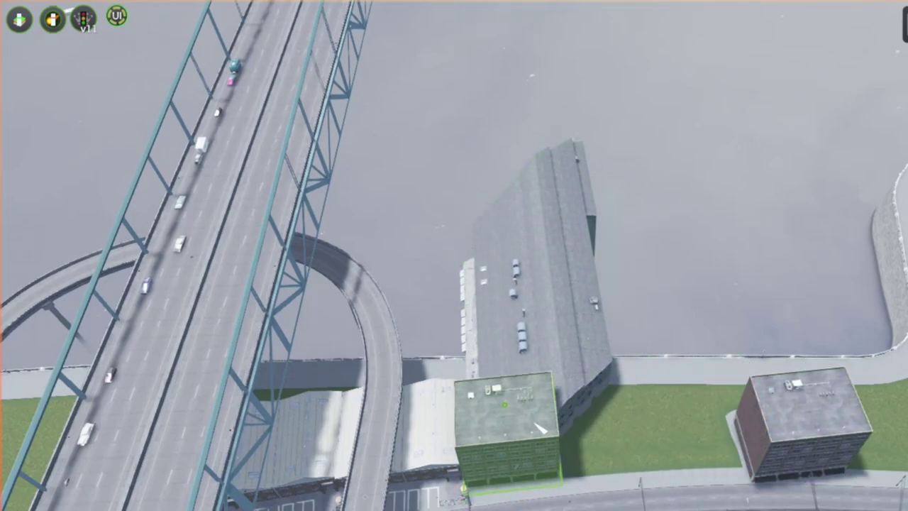
left_click_drag(783, 454, 606, 445)
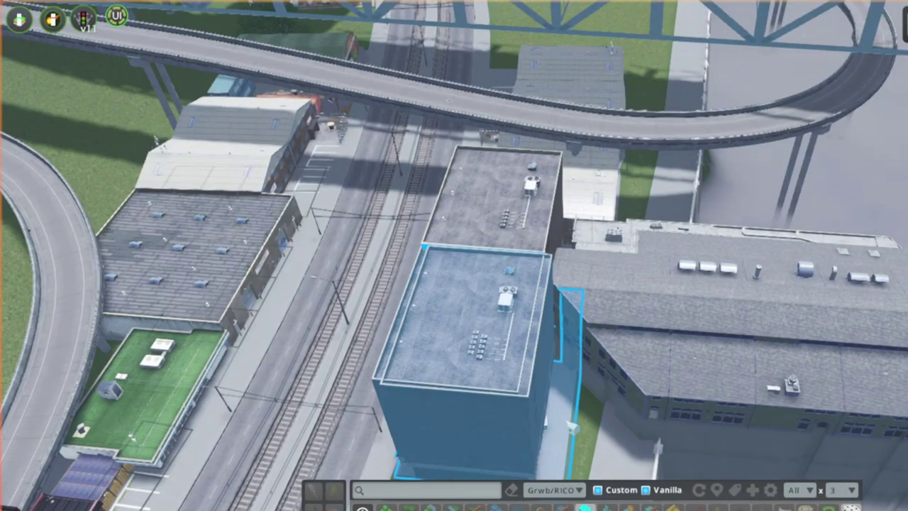
Step: Place a copy of the building and slide it along its length
left_click(539, 421)
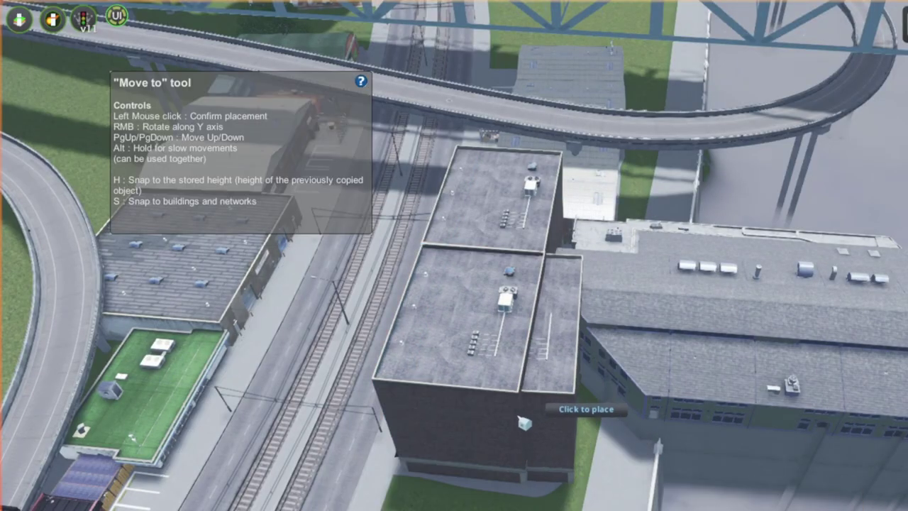
left_click(614, 424)
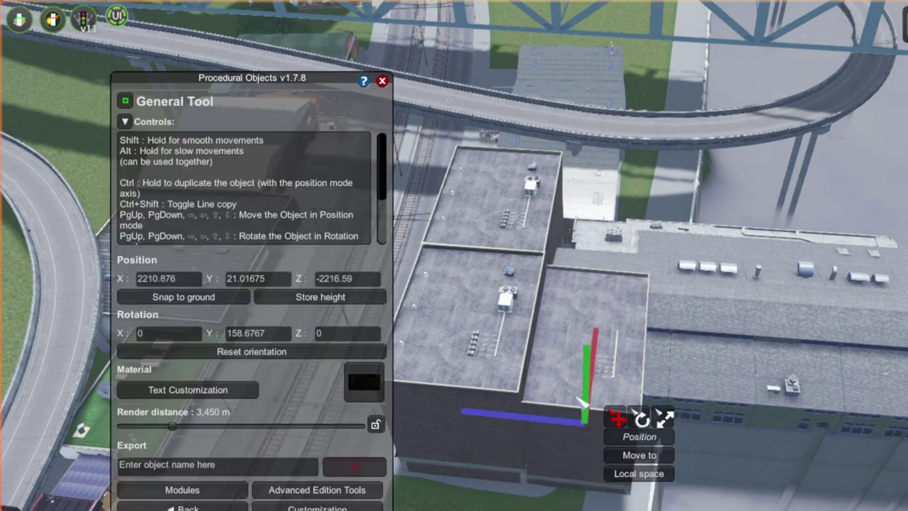
left_click_drag(610, 419, 699, 411)
Step: Shift the object further along its axis, then relocate the white slab onto the water
left_click_drag(599, 374, 607, 391)
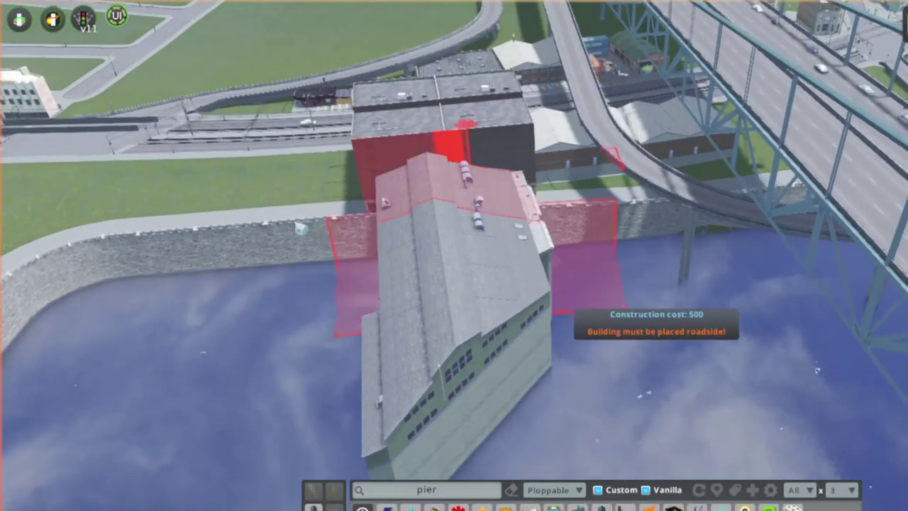
left_click(244, 301)
left_click(244, 302)
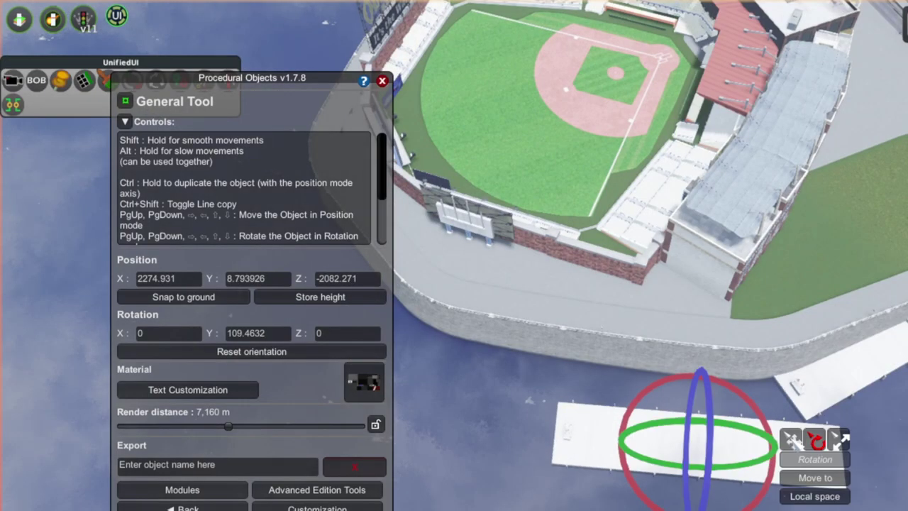
Step: Slide and slightly raise the white dock slab along the wall, then move the T-shaped dock into place
left_click_drag(715, 386, 716, 387)
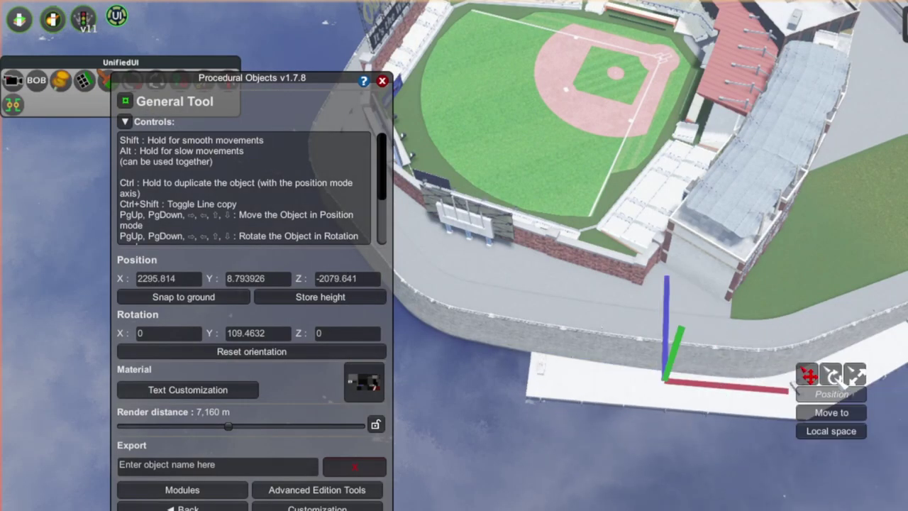
left_click(831, 375)
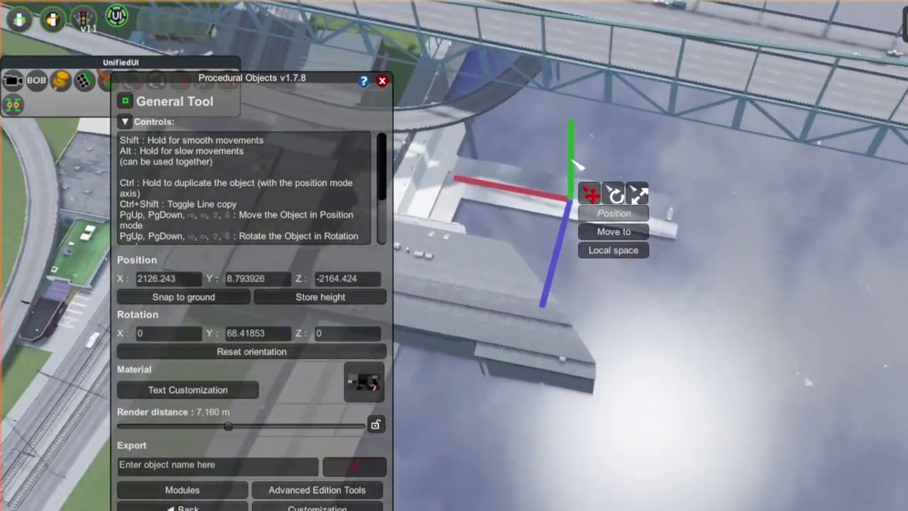
left_click_drag(575, 170, 575, 150)
left_click_drag(567, 186, 762, 244)
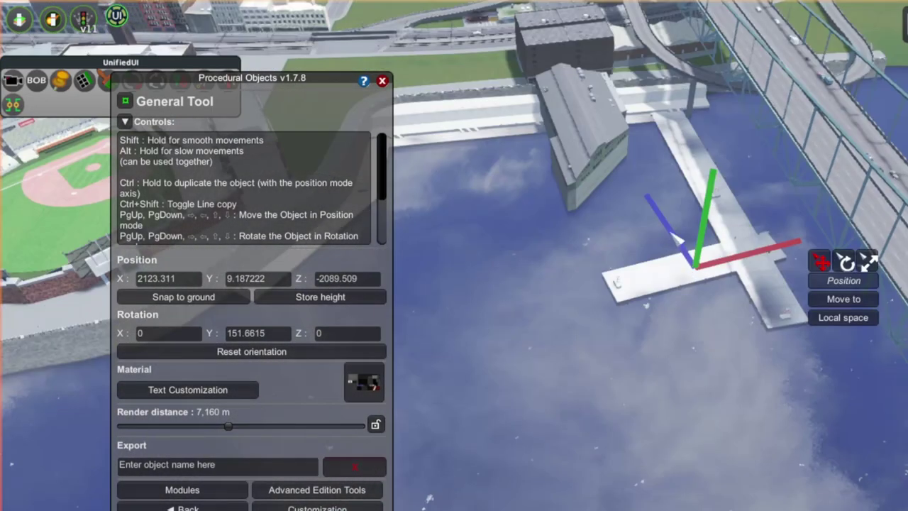
left_click_drag(795, 251, 837, 298)
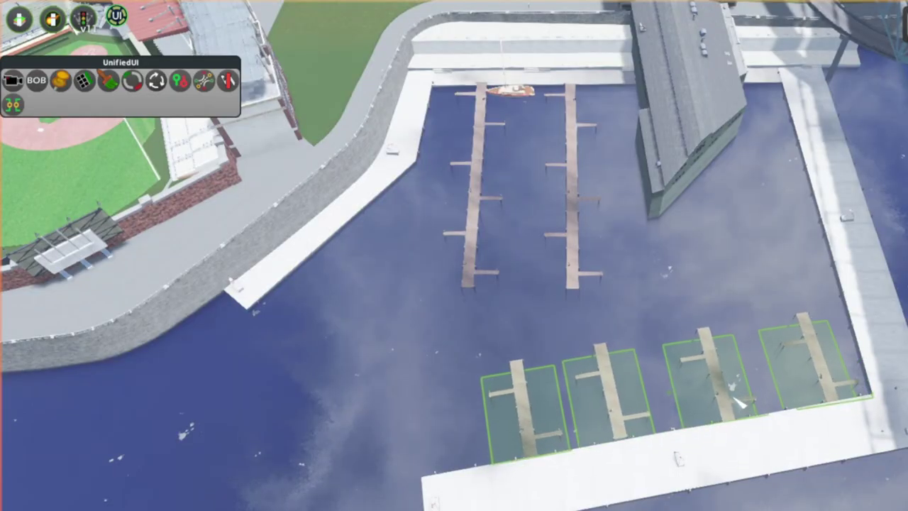
scroll(738, 404, "up", 5)
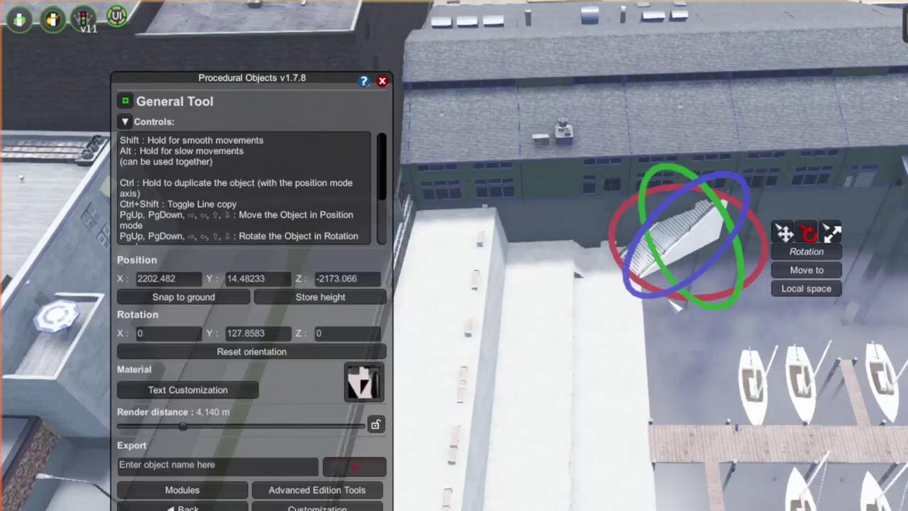
Step: Rotate the staircase to face the water and fit it onto the dock wall
left_click_drag(624, 243, 617, 217)
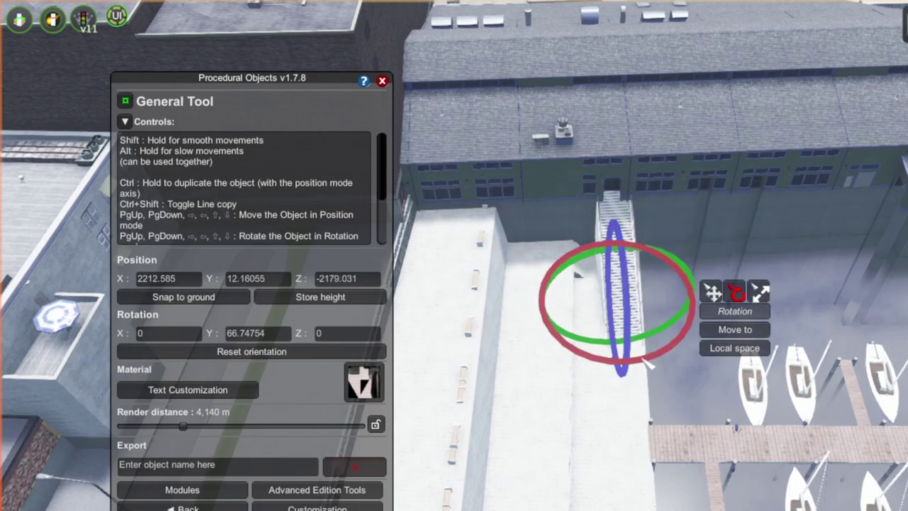
left_click_drag(547, 293, 568, 300)
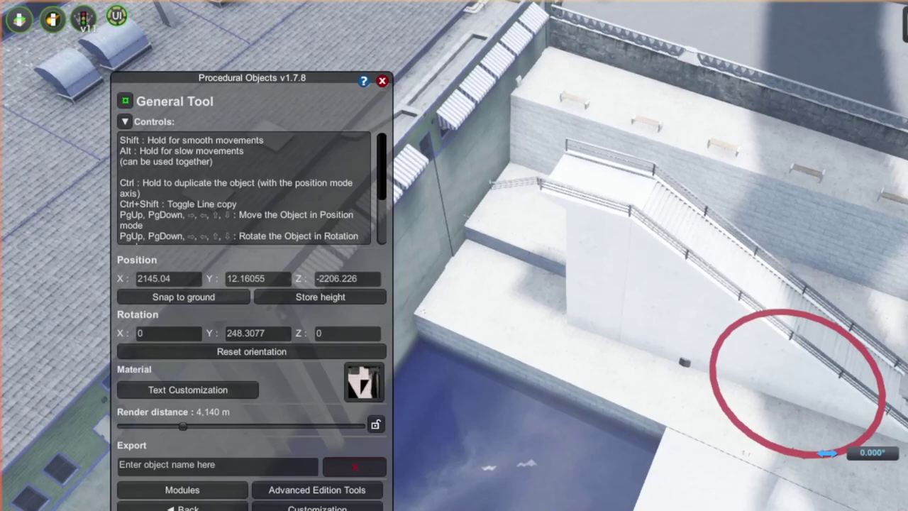
left_click_drag(811, 298, 568, 397)
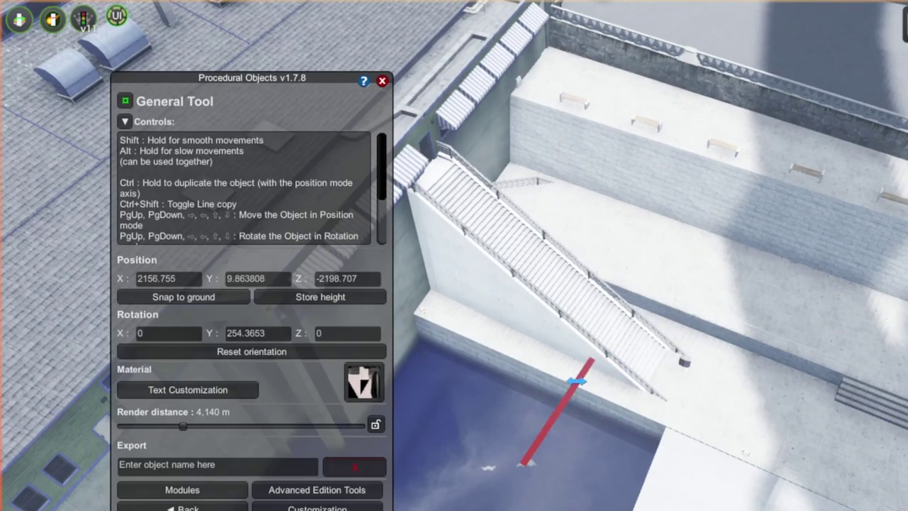
left_click_drag(599, 333, 608, 359)
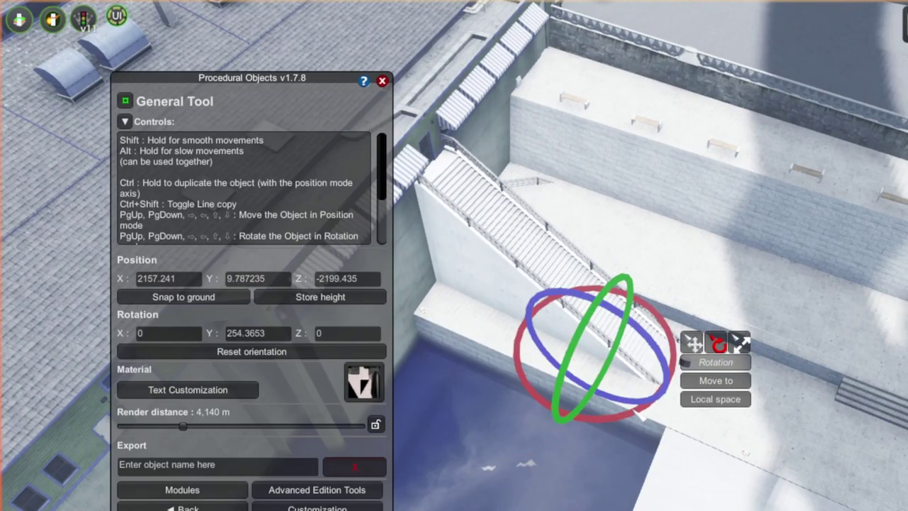
left_click_drag(539, 369, 560, 419)
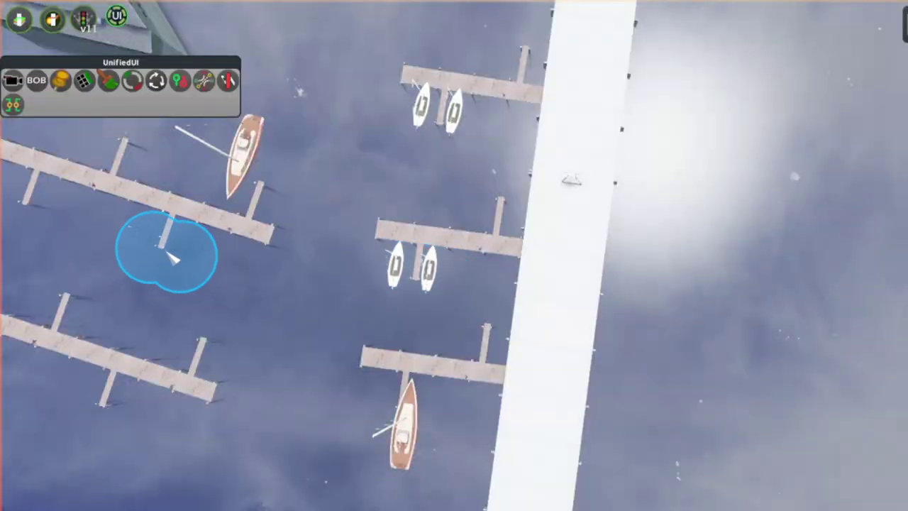
Step: Paint a row of moored white sailboats along the lower pier
key("a")
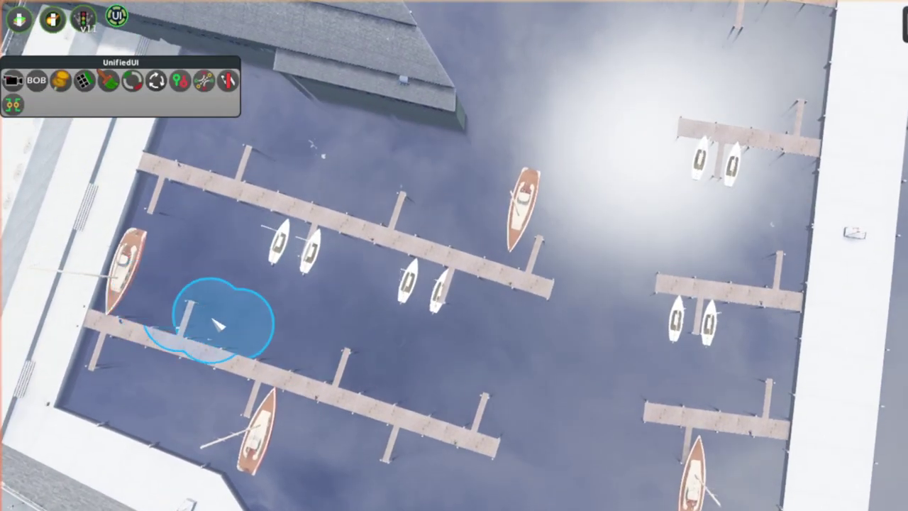
left_click_drag(268, 337, 449, 393)
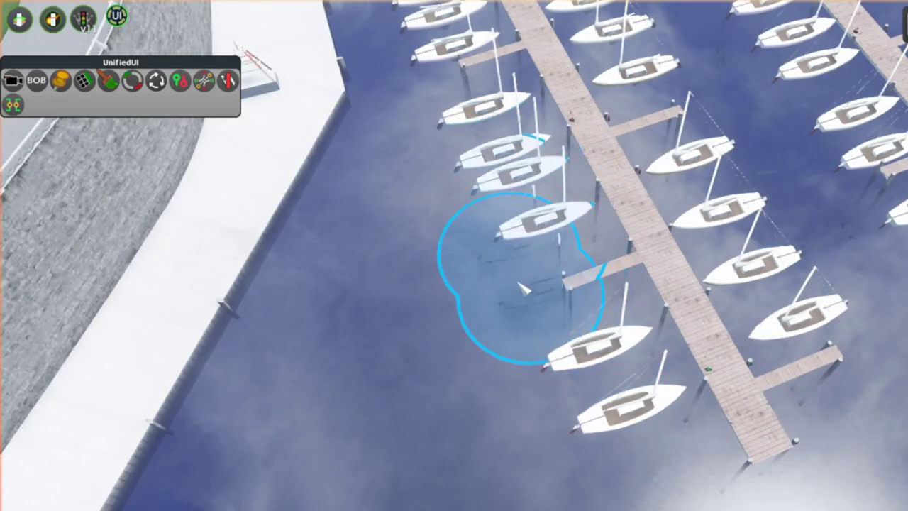
scroll(517, 284, "down", 3)
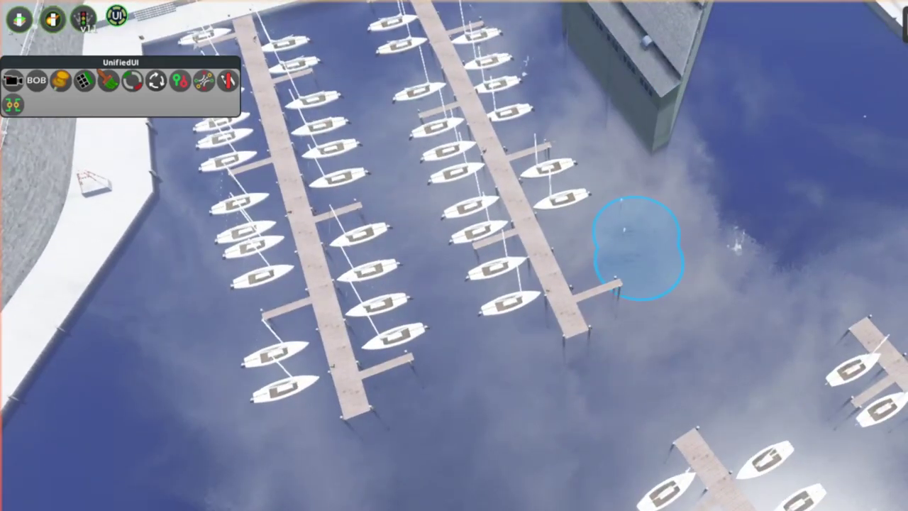
scroll(472, 276, "down", 3)
scroll(206, 473, "up", 3)
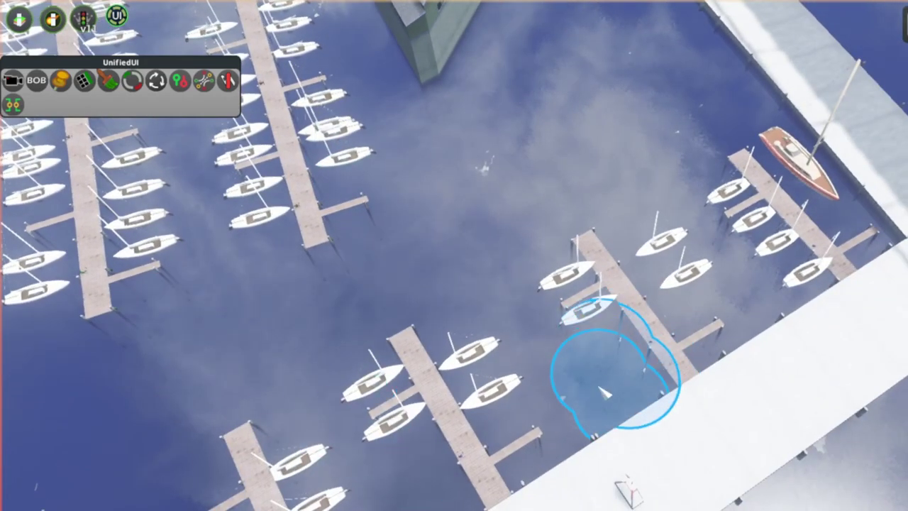
scroll(424, 499, "down", 3)
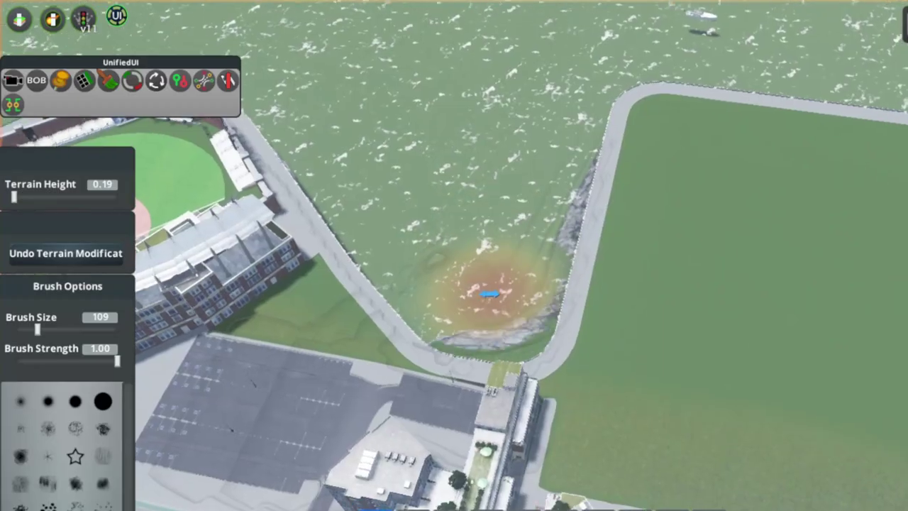
scroll(496, 300, "down", 3)
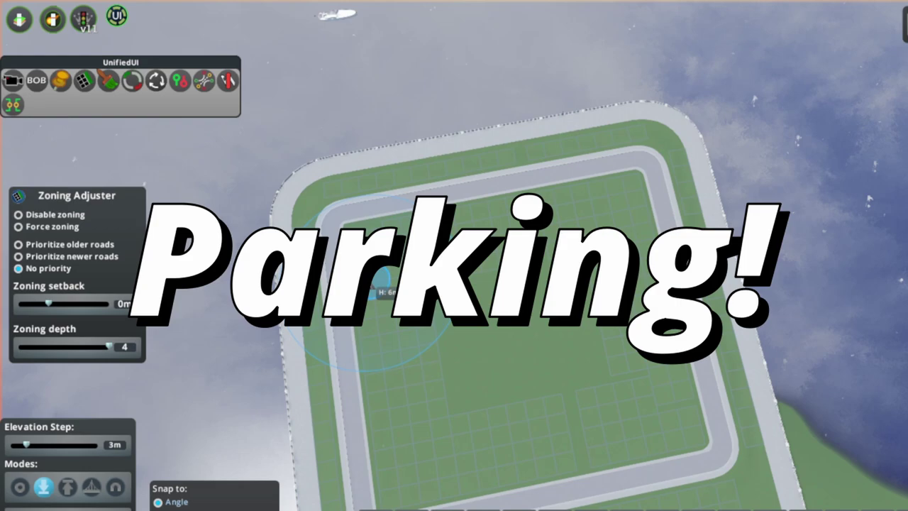
Step: Build parking aisle roads across the lot inside the loop, including one along the bottom
left_click(683, 259)
left_click(334, 324)
left_click(692, 310)
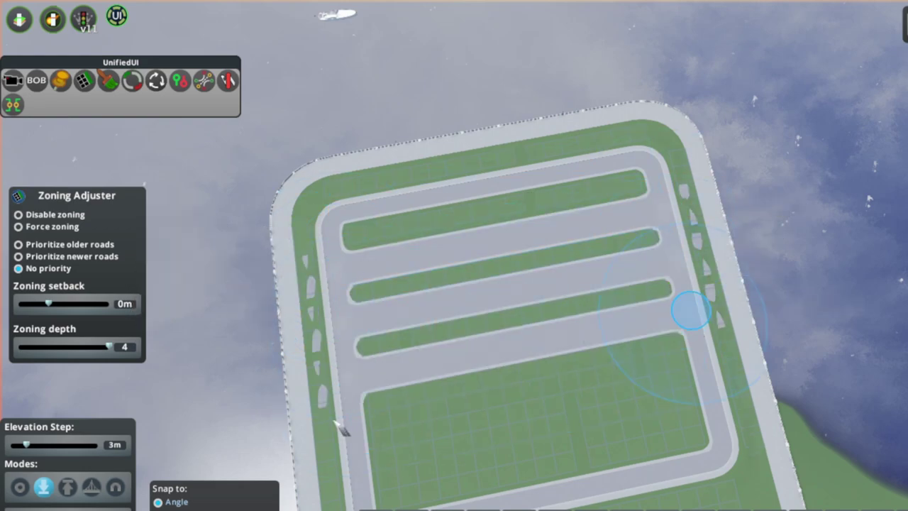
left_click(365, 398)
left_click(693, 371)
scroll(497, 284, "up", 3)
Step: Bulldoze the small stray bays at the bottom of the lot
key("b")
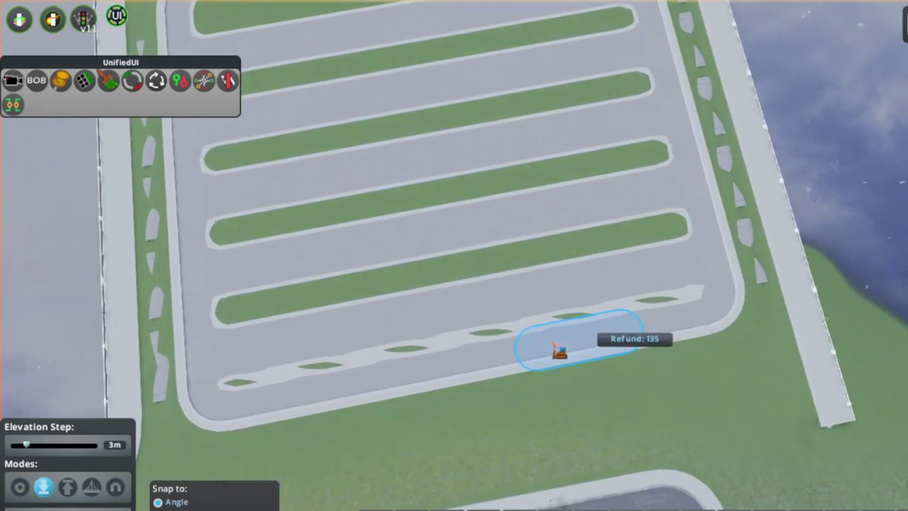
left_click(383, 394)
left_click(498, 358)
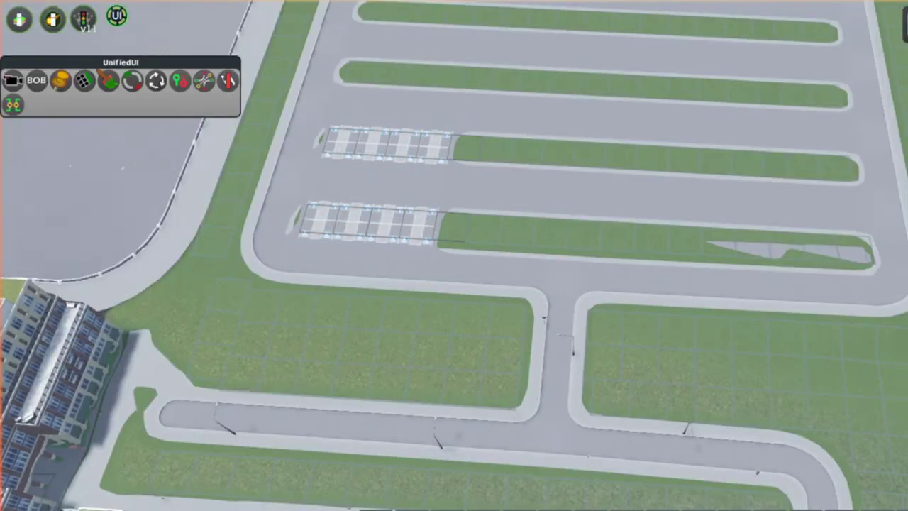
Step: Place parking space decals on the upper and lower medians and widen the lamp spacing
left_click(491, 236)
left_click(522, 150)
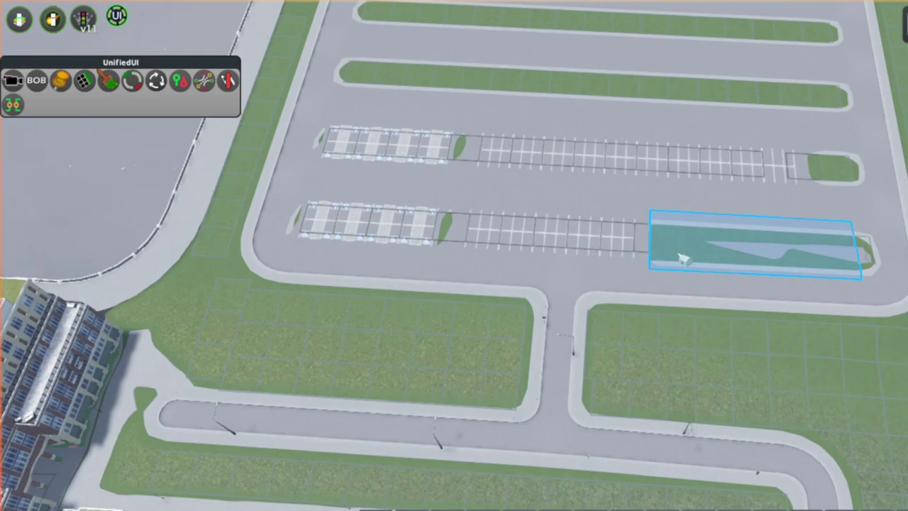
scroll(681, 259, "down", 2)
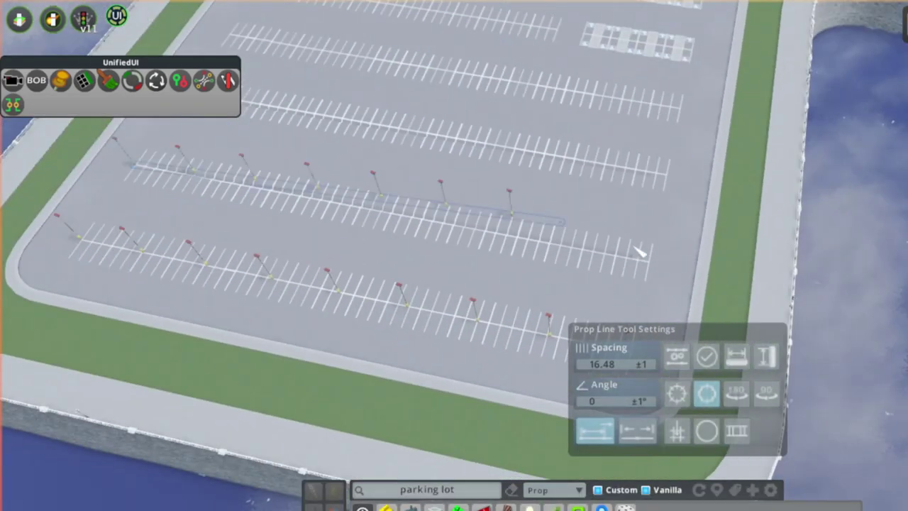
scroll(638, 270, "up", 2)
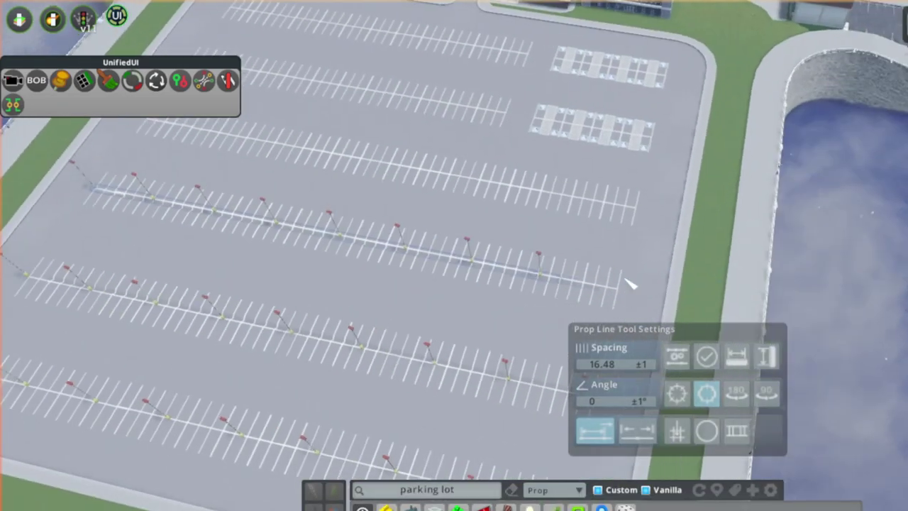
key("w")
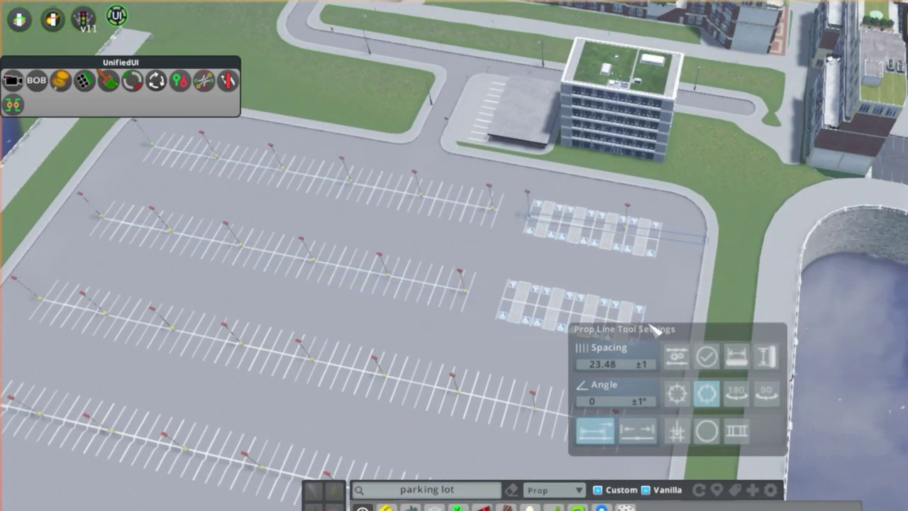
scroll(651, 328, "down", 2)
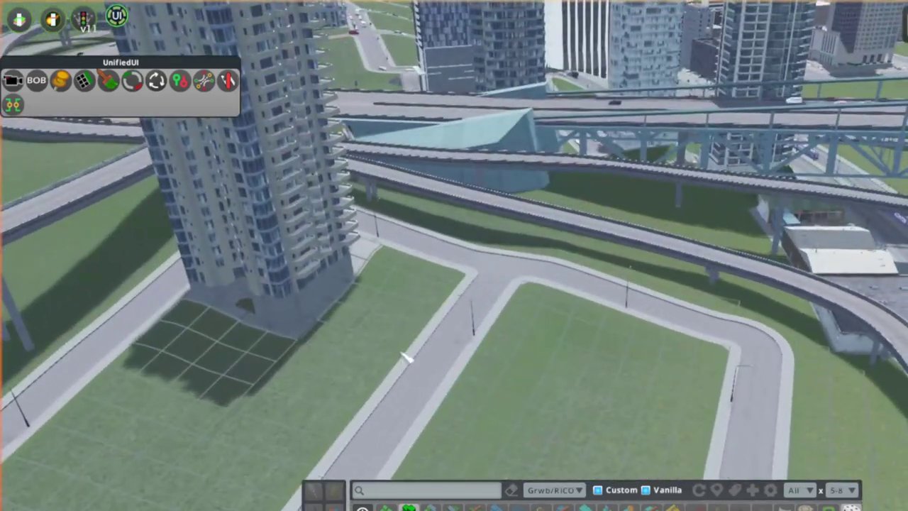
Step: Place the glass office building on the empty lot, confirming demolition of the old building
left_click(613, 507)
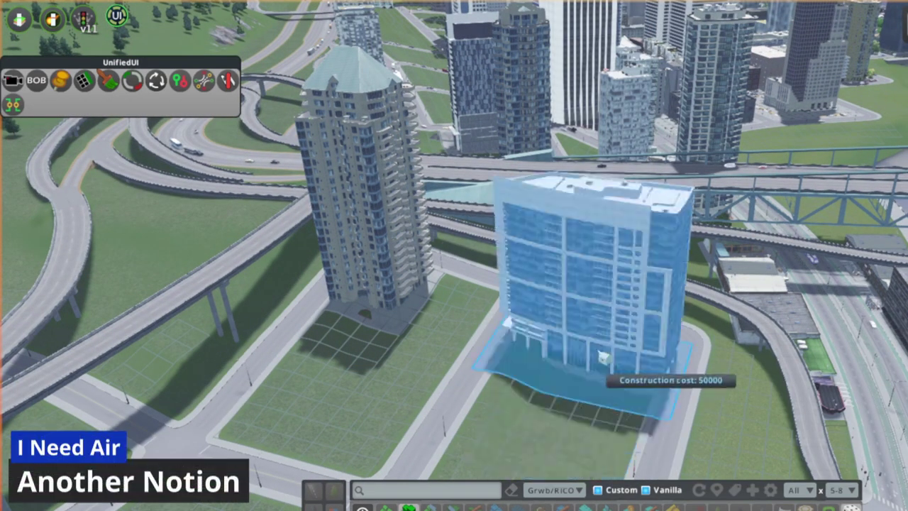
left_click(331, 333)
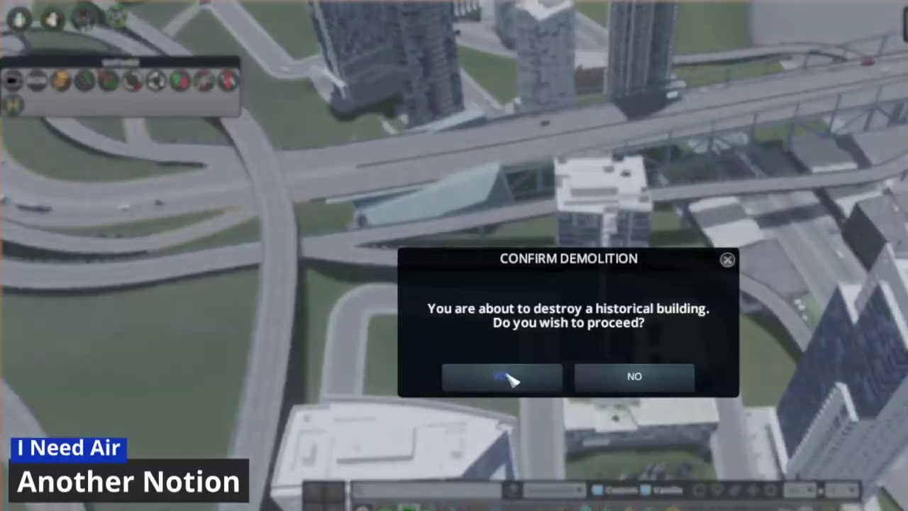
left_click(511, 377)
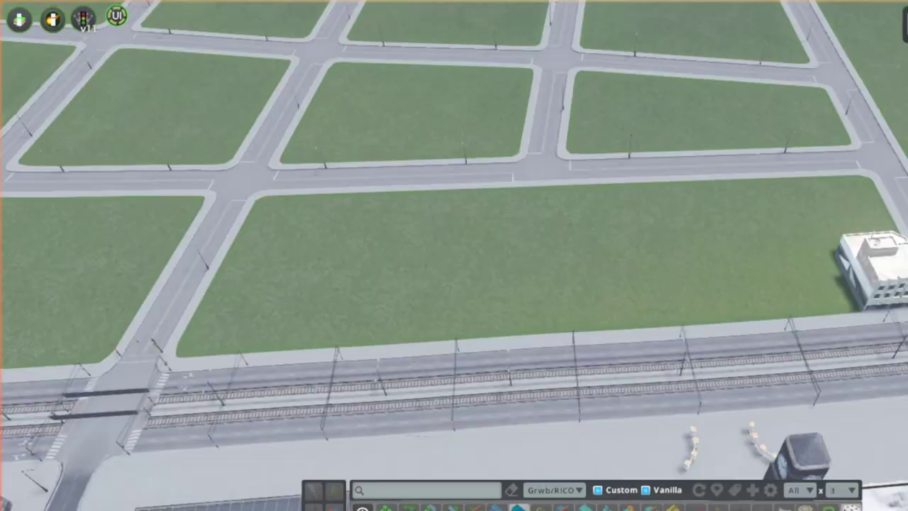
Step: Place two RICO mid-rise buildings side by side along the rail-side street
left_click(224, 330)
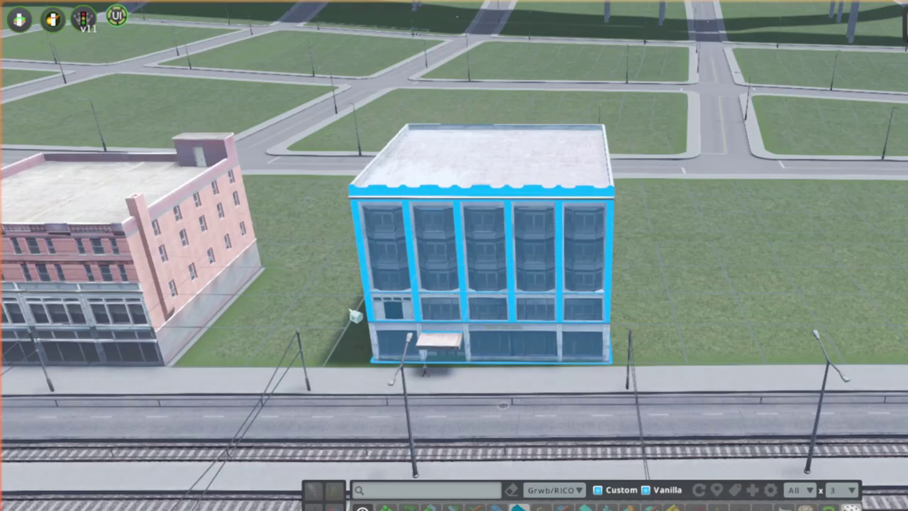
left_click(510, 284)
key("e")
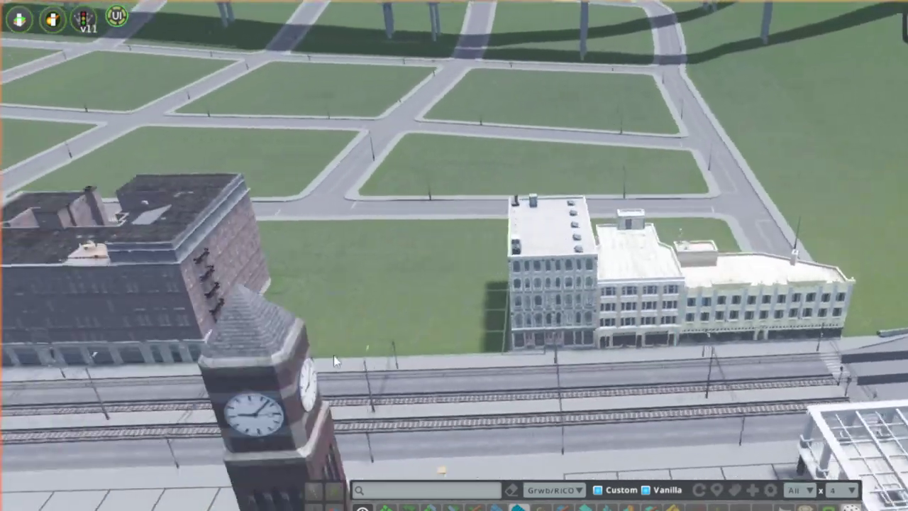
scroll(633, 463, "up", 5)
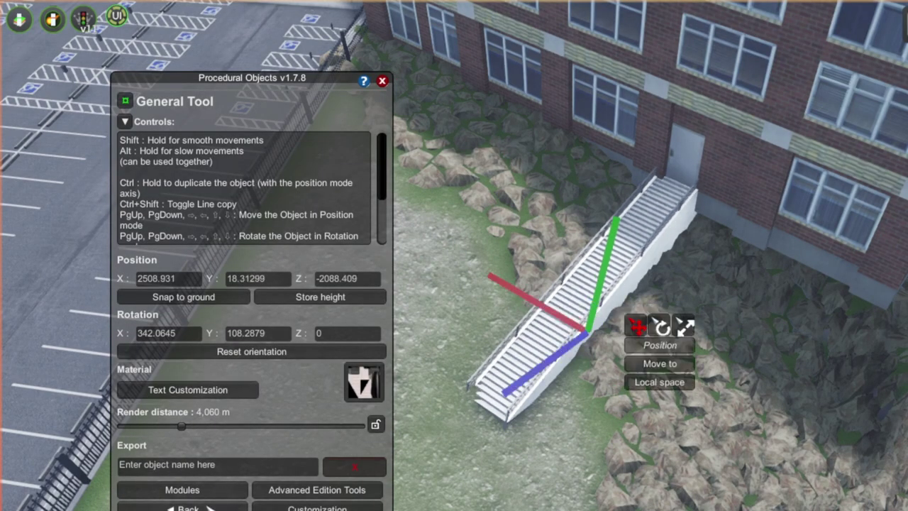
Step: Open the staircase's colour choices in Selection mode, then plant a row of six evergreens
key("Escape")
left_click(605, 429)
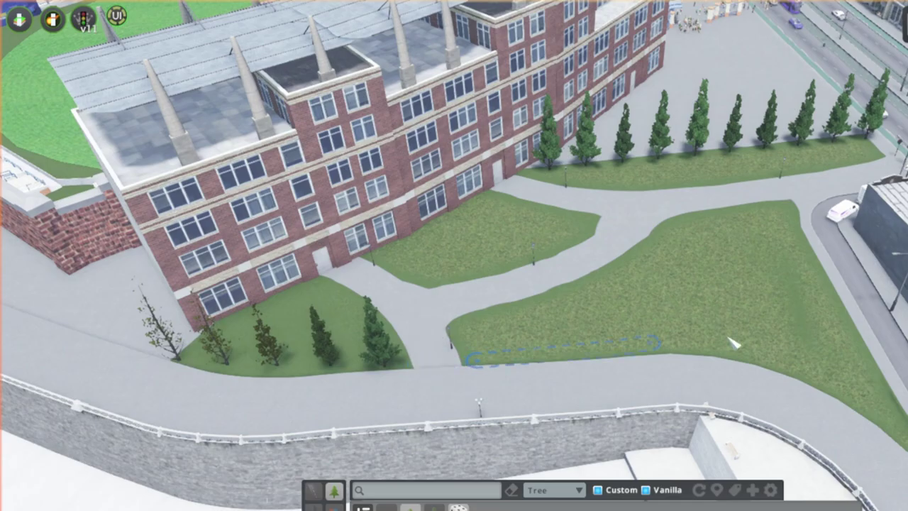
left_click(732, 343)
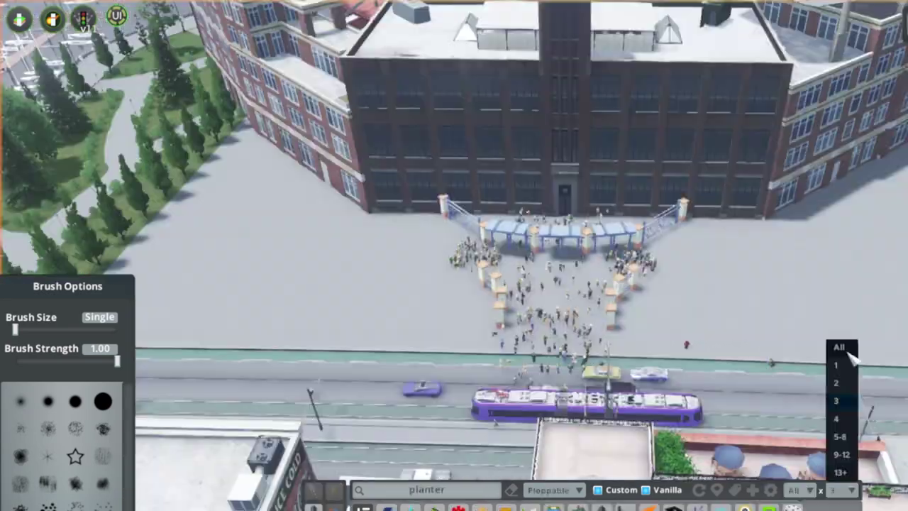
Step: Place a planter on the plaza's left and a statue, shifting the statue further left
left_click(844, 349)
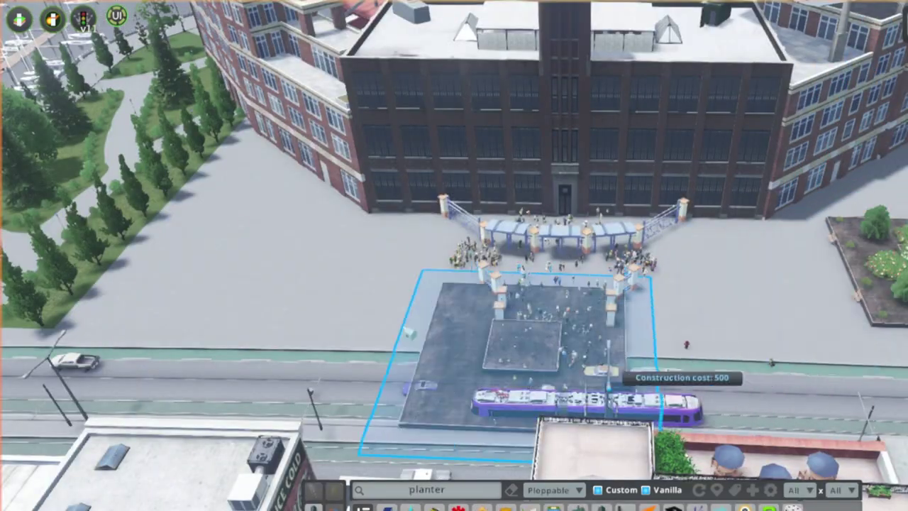
left_click(254, 270)
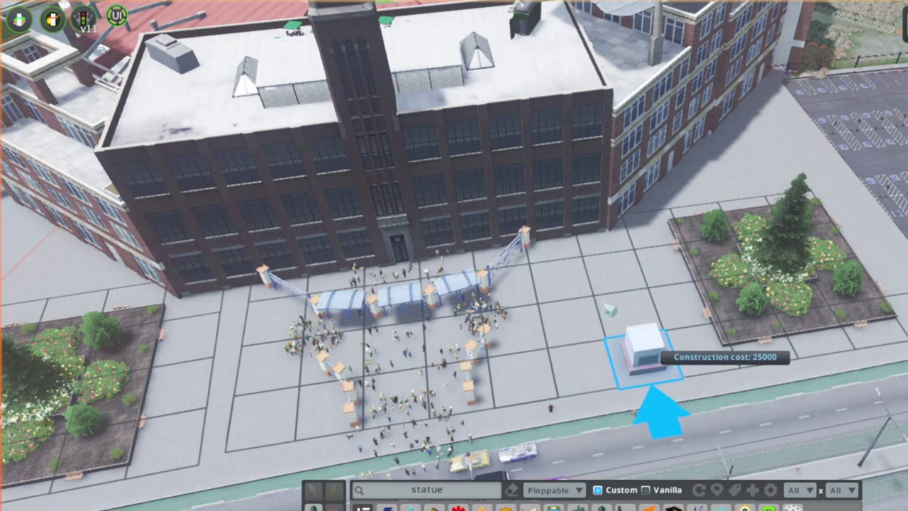
left_click(643, 344)
scroll(644, 344, "up", 5)
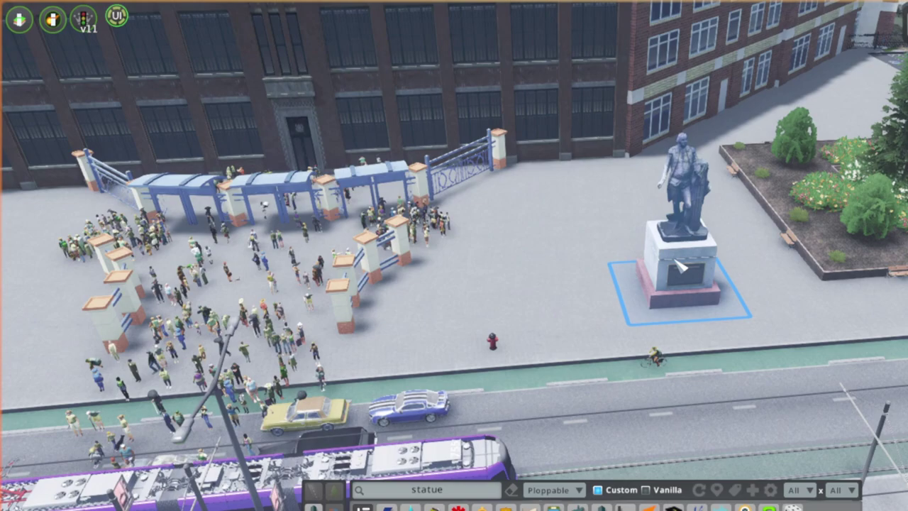
left_click_drag(688, 264, 473, 296)
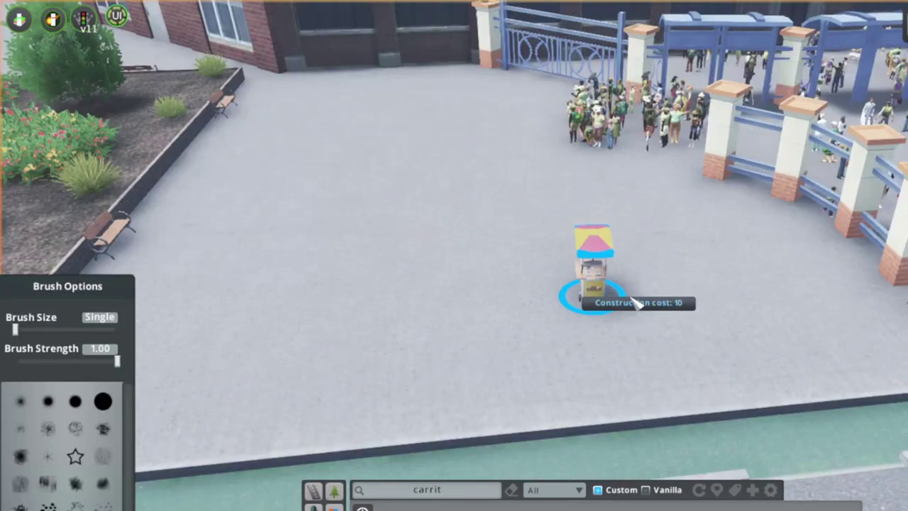
Step: Place two umbrella-topped food carts side by side on the entrance plaza
left_click(578, 332)
left_click(815, 505)
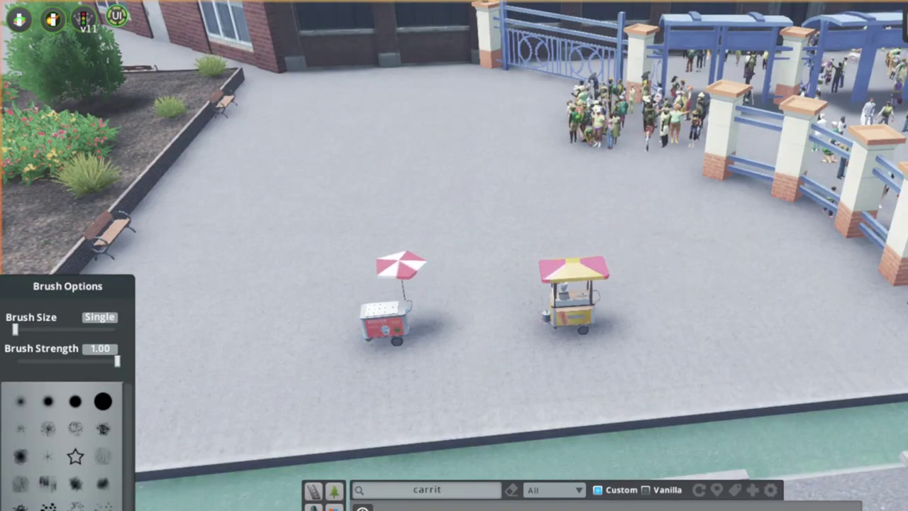
key("a")
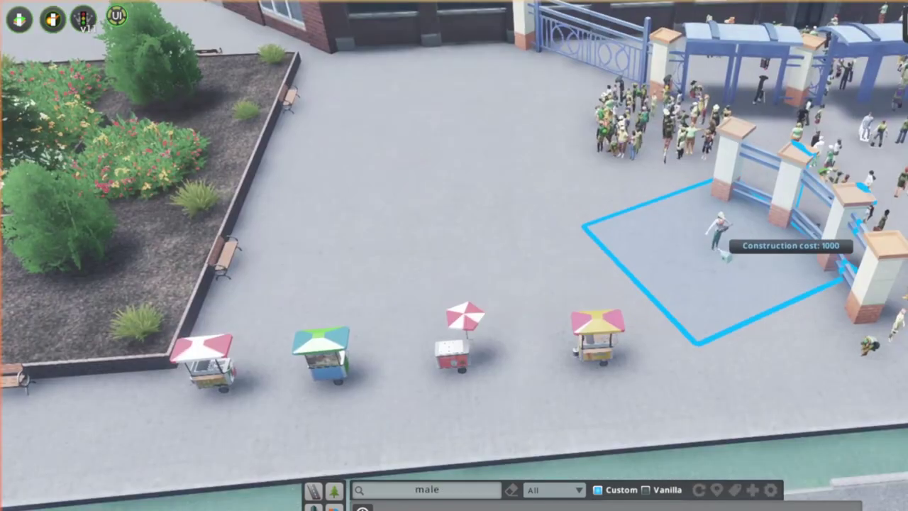